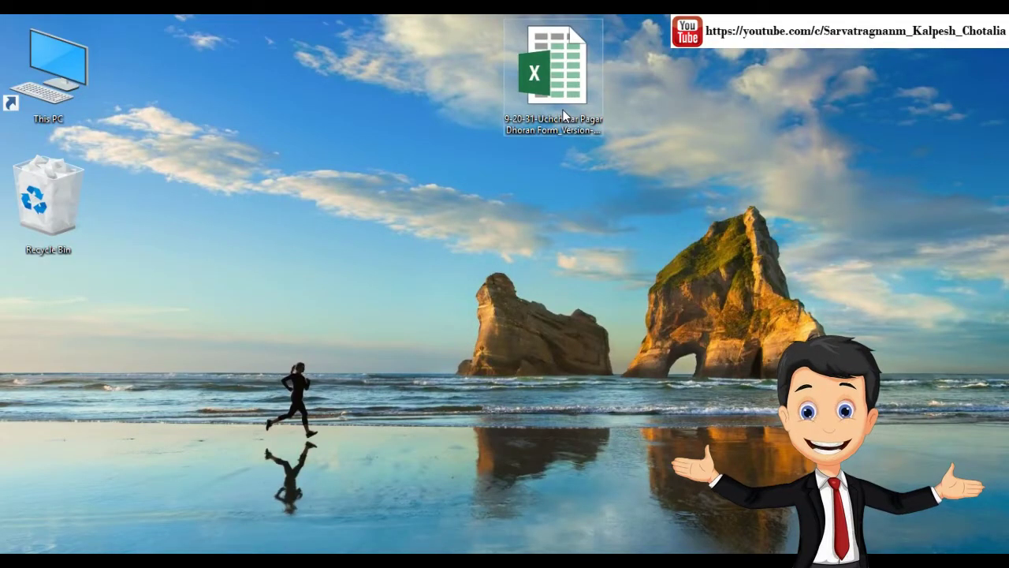
# Step: Open the Uchchatar Pagar Dhoran Form Excel workbook from the desktop
pyautogui.doubleClick(559, 70)
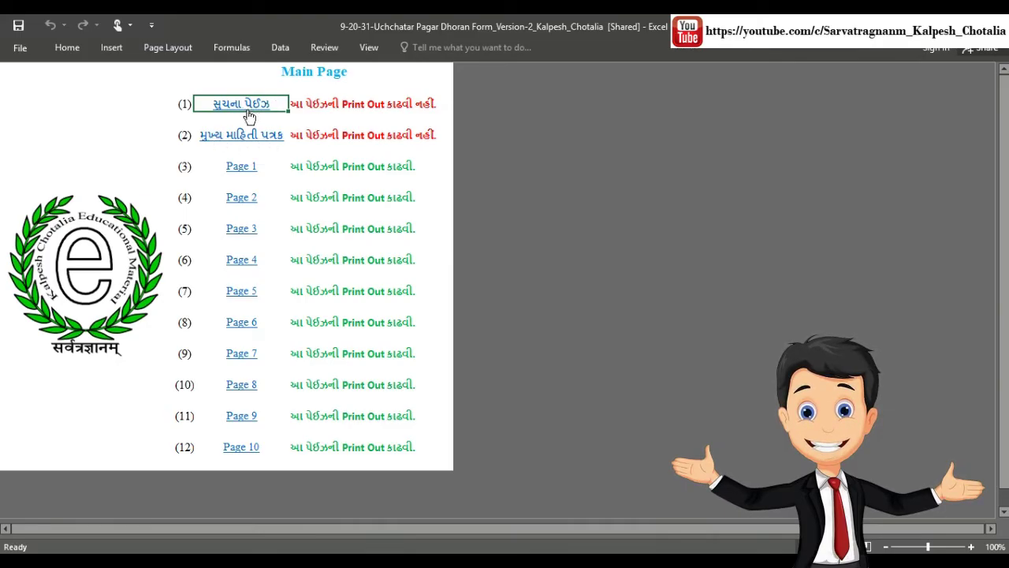
# Step: Go to the સૂચના (instructions) page to read the workbook's usage notes
pyautogui.click(247, 115)
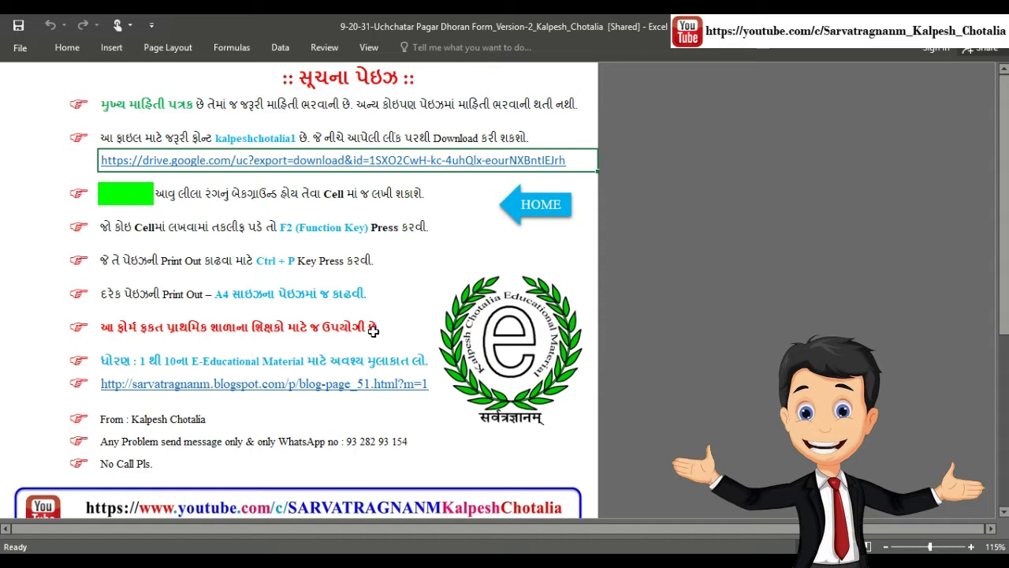
# Step: From the Main Page, open the main information sheet and enter the surname, first name and father's name
pyautogui.click(539, 212)
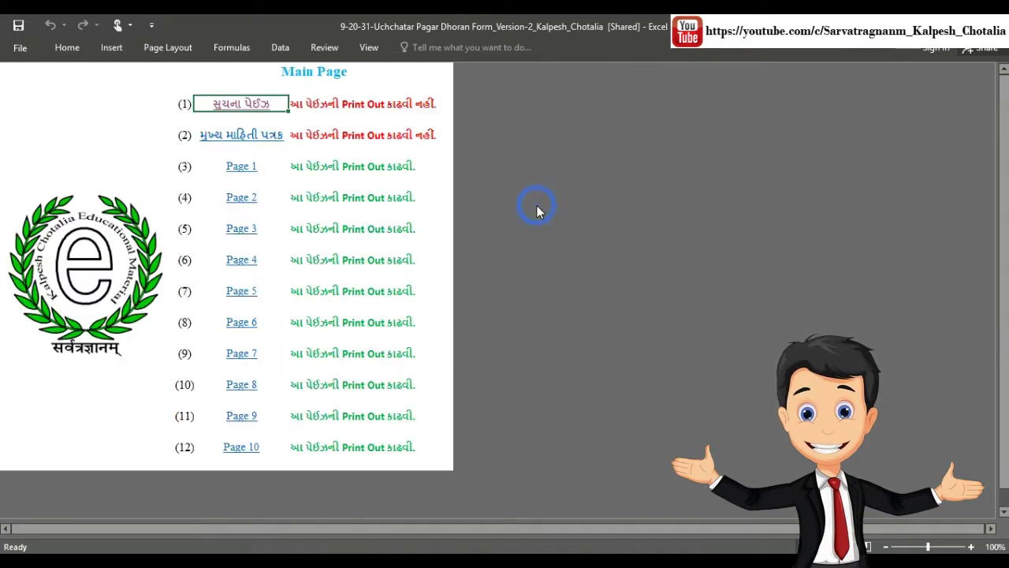
pyautogui.click(247, 138)
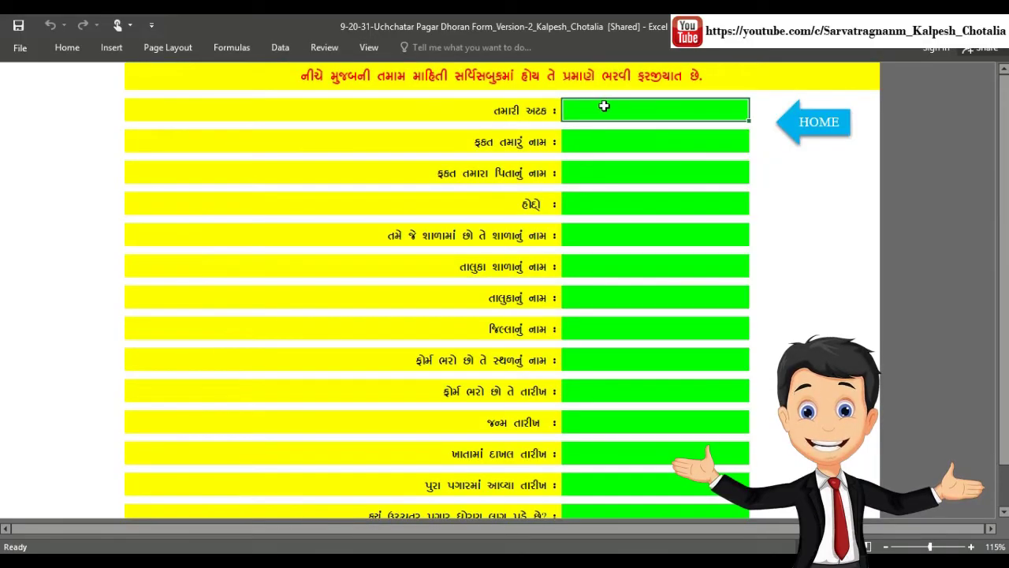
pyautogui.click(678, 108)
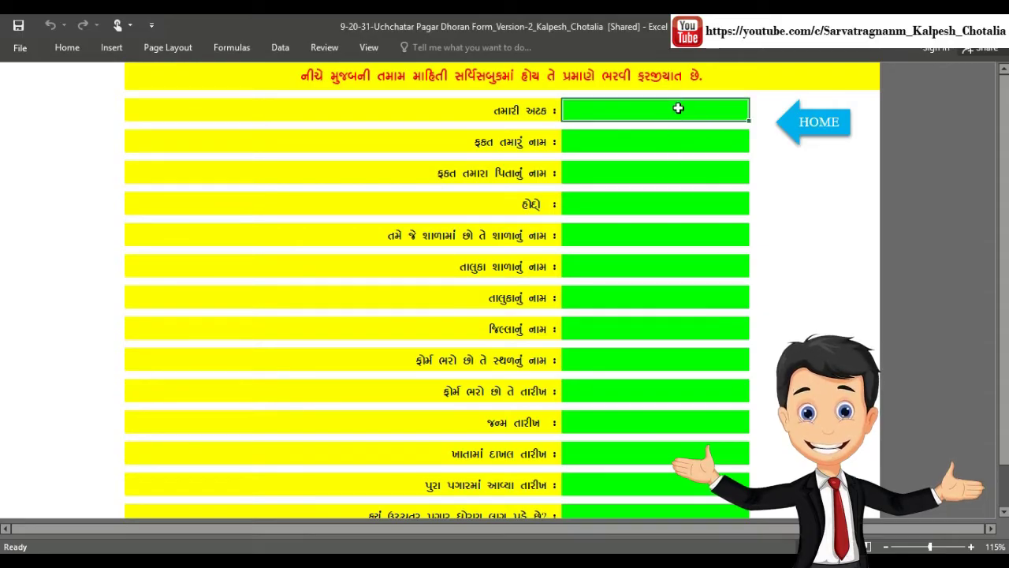
pyautogui.write('ચો')
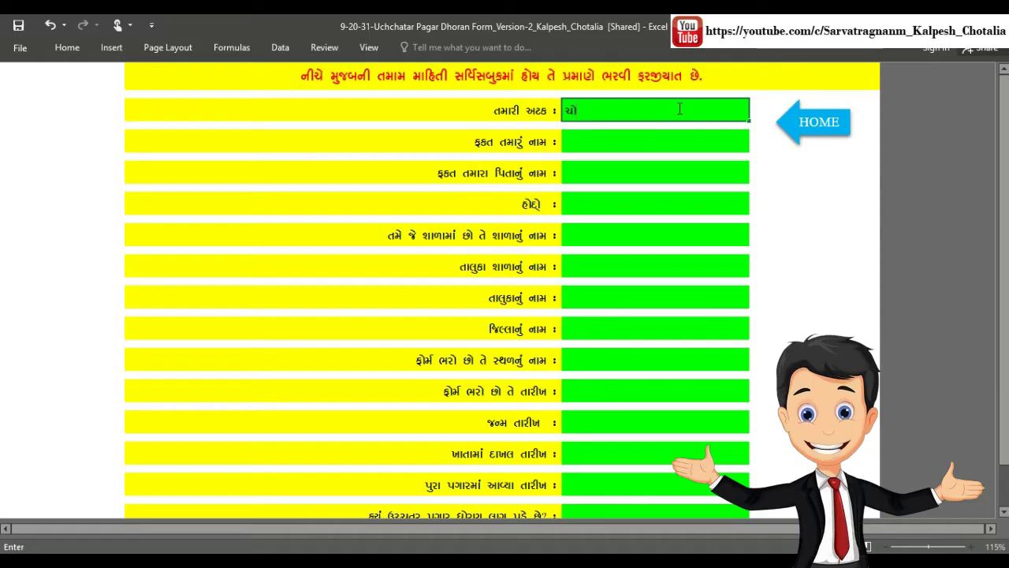
pyautogui.write('ટલીયા')
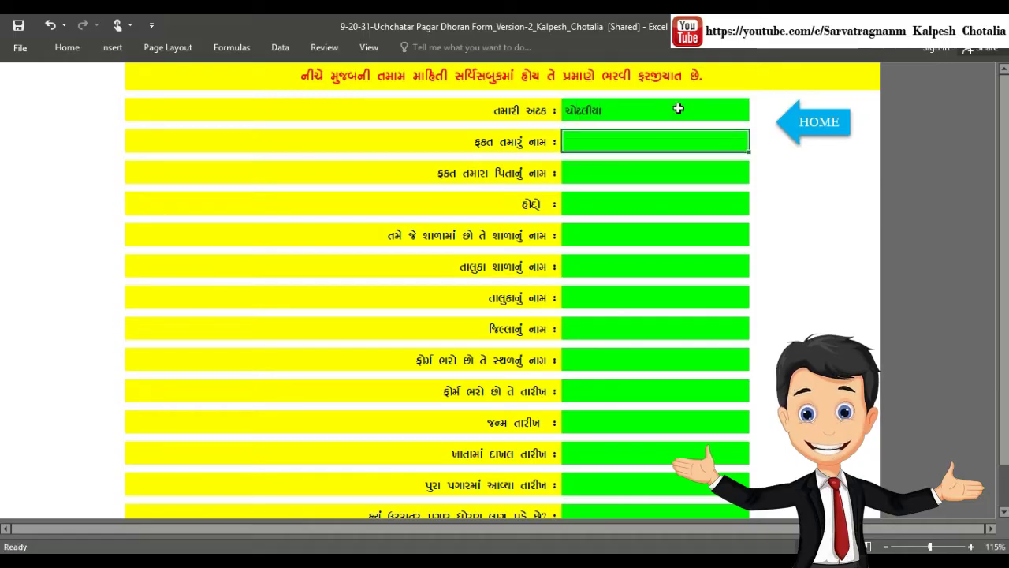
pyautogui.press('Return')
pyautogui.write('ક')
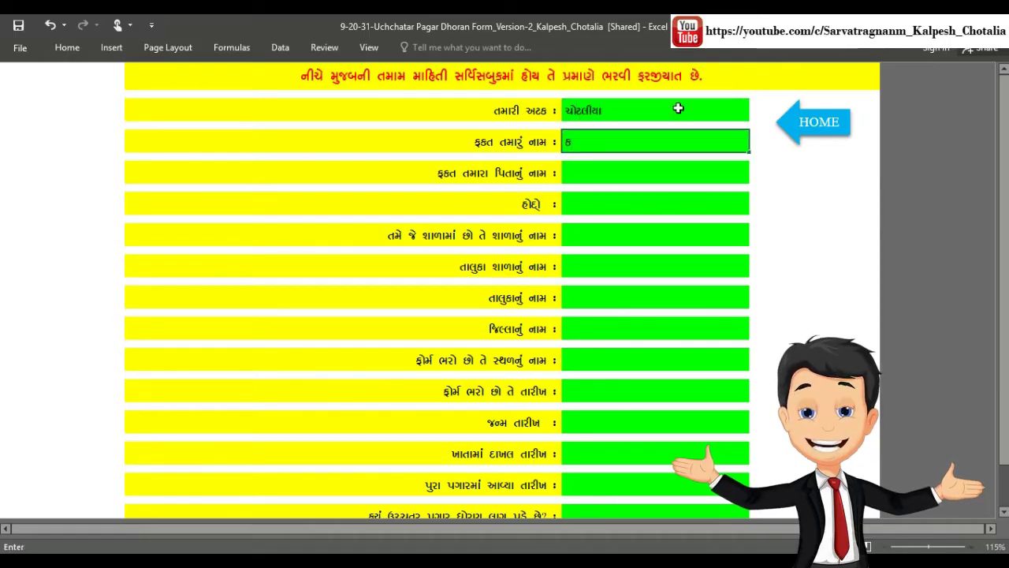
pyautogui.write('લ્પેશ')
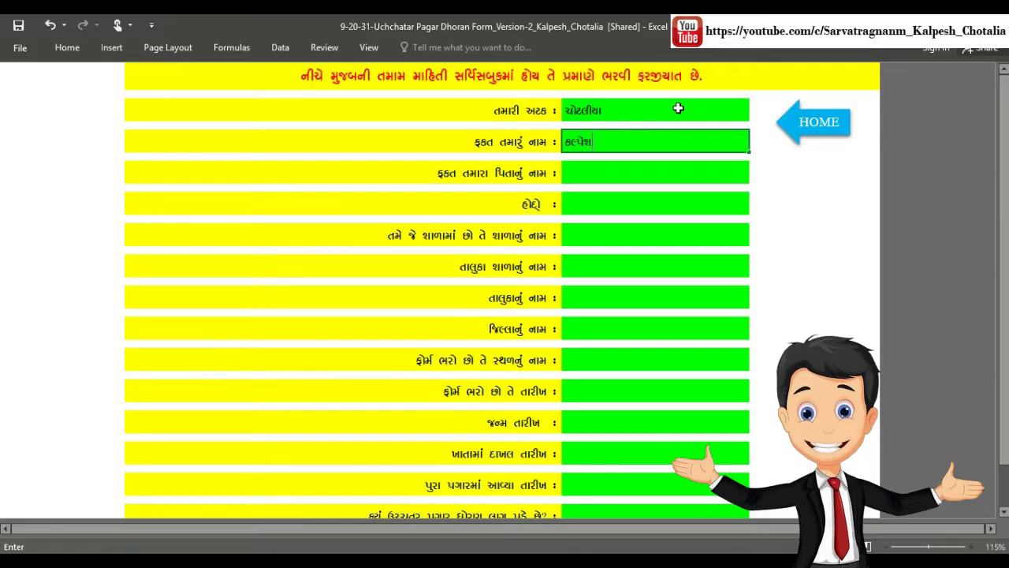
pyautogui.press('Return')
pyautogui.write('કાંતિલાલ')
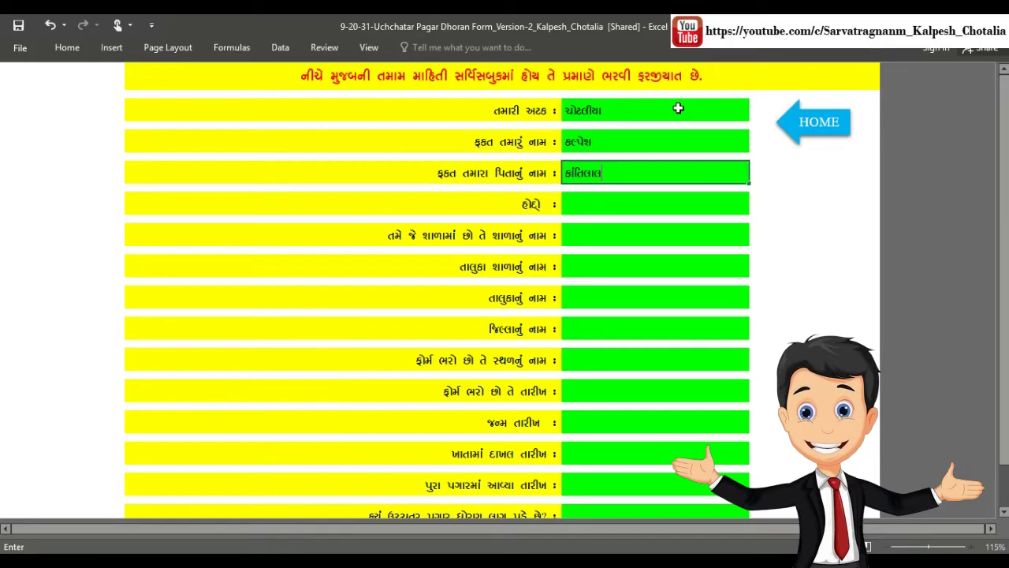
pyautogui.press('Return')
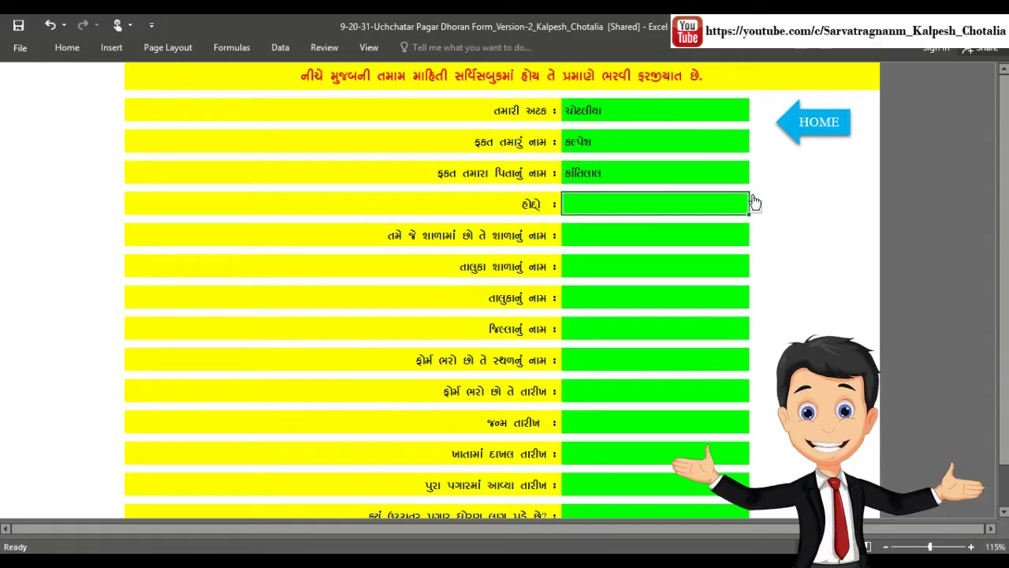
# Step: Set the designation to મદદનીશ શિક્ષક and the school name to 'શ્રી મેવાસા પ્રાથમિક'
pyautogui.click(755, 206)
pyautogui.click(687, 233)
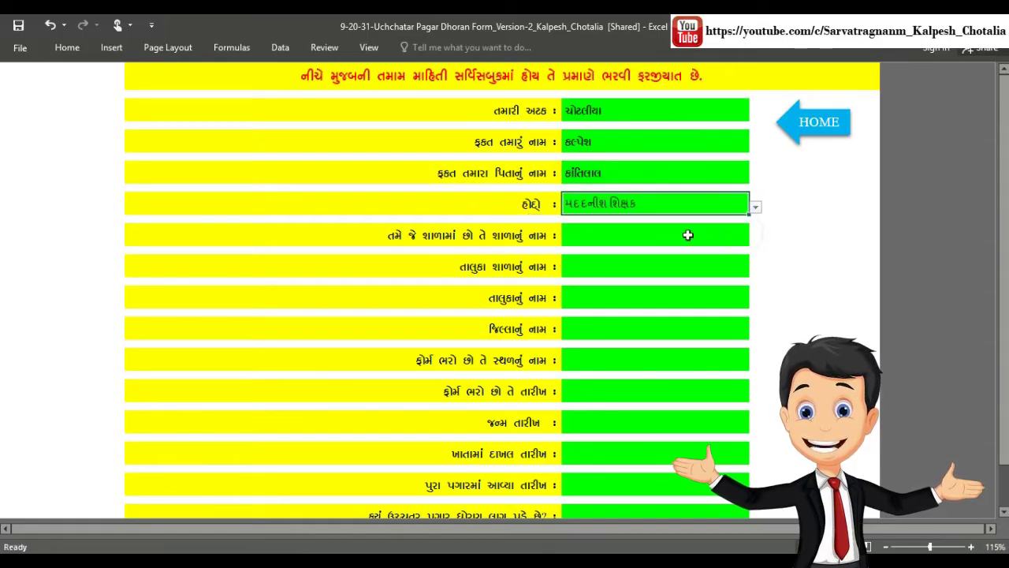
pyautogui.click(687, 235)
pyautogui.write('શ્રી')
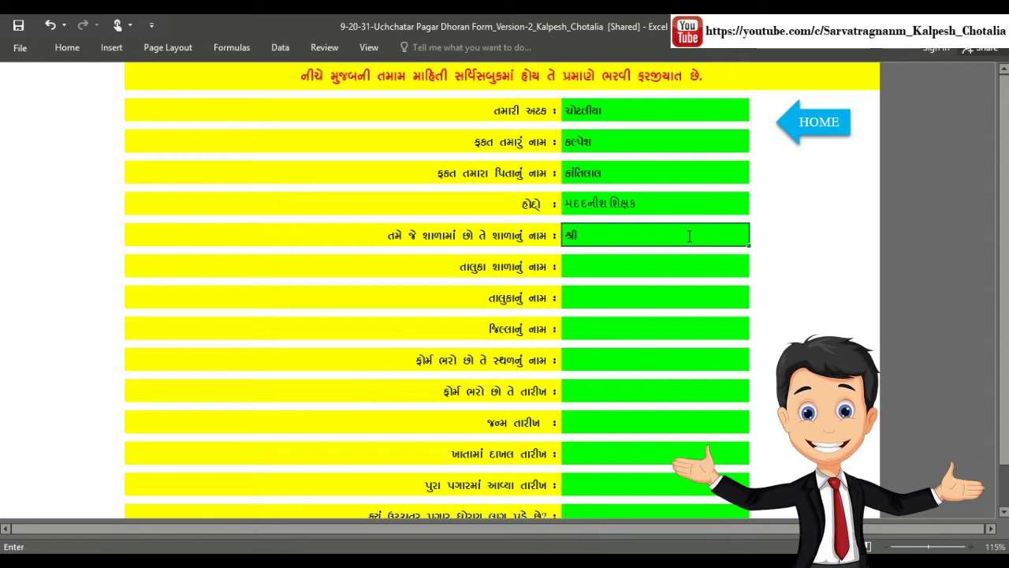
pyautogui.write(' મેવાસા')
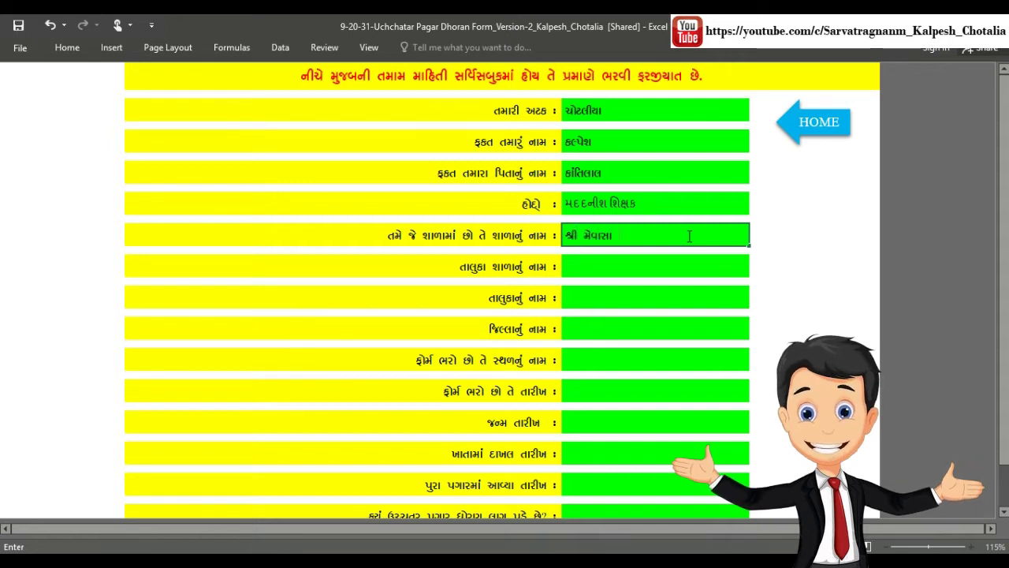
pyautogui.write(' પ્રા')
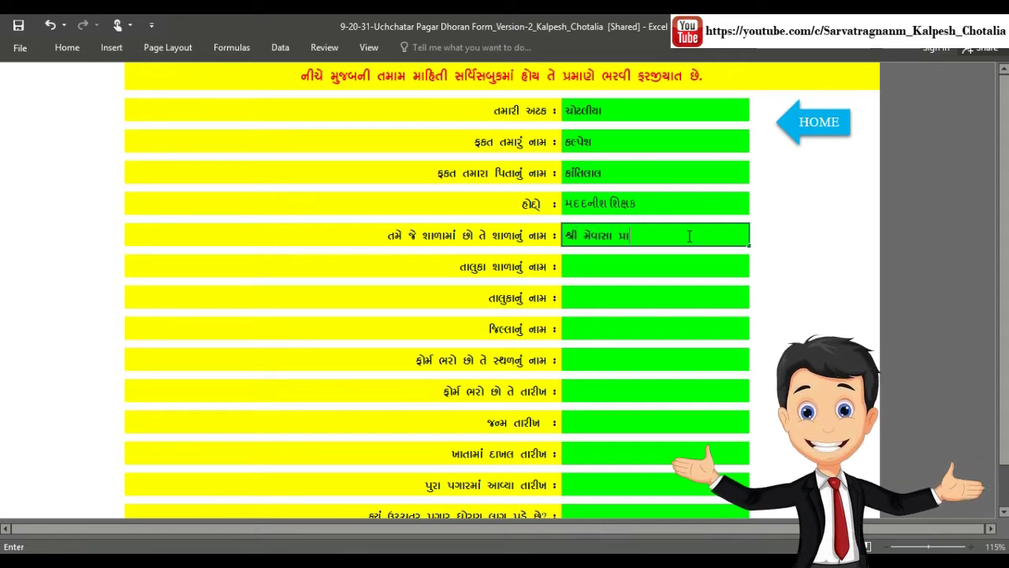
pyautogui.write('થમિક શાળા')
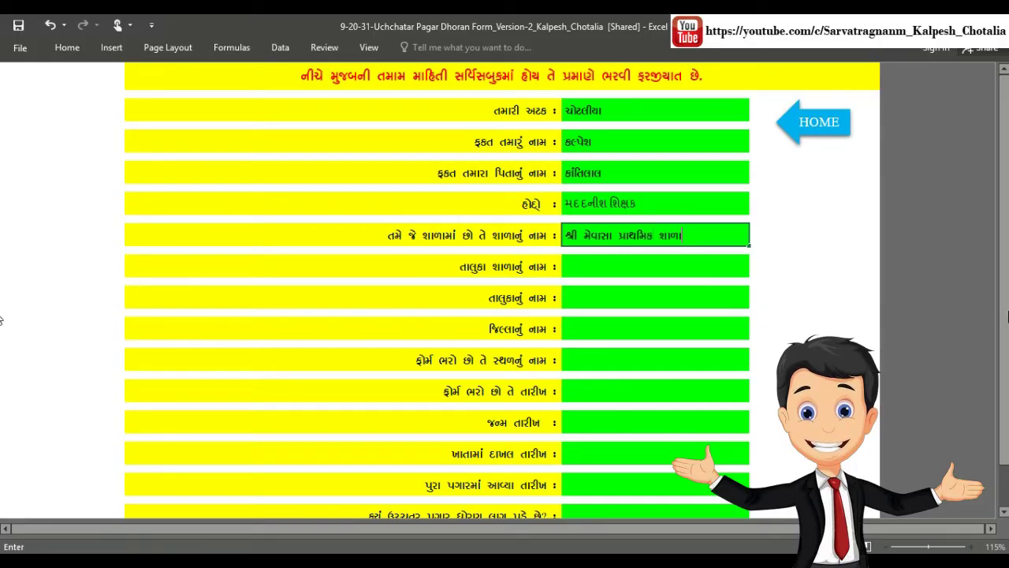
pyautogui.click(587, 261)
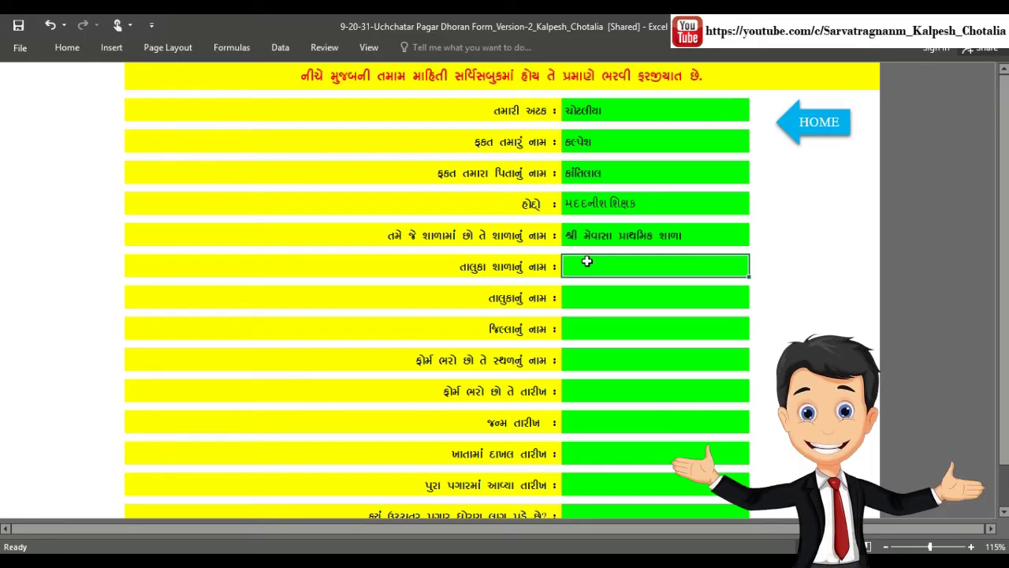
# Step: Enter the taluka school 'શ્રીતાલુશાળા' and the taluka name
pyautogui.write('શ્રી')
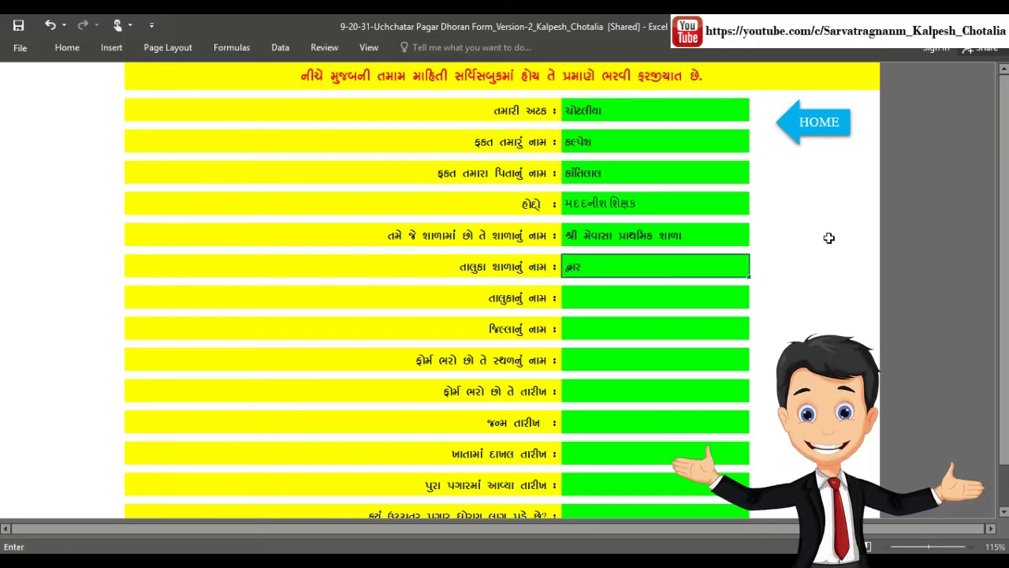
pyautogui.write('તાલુ')
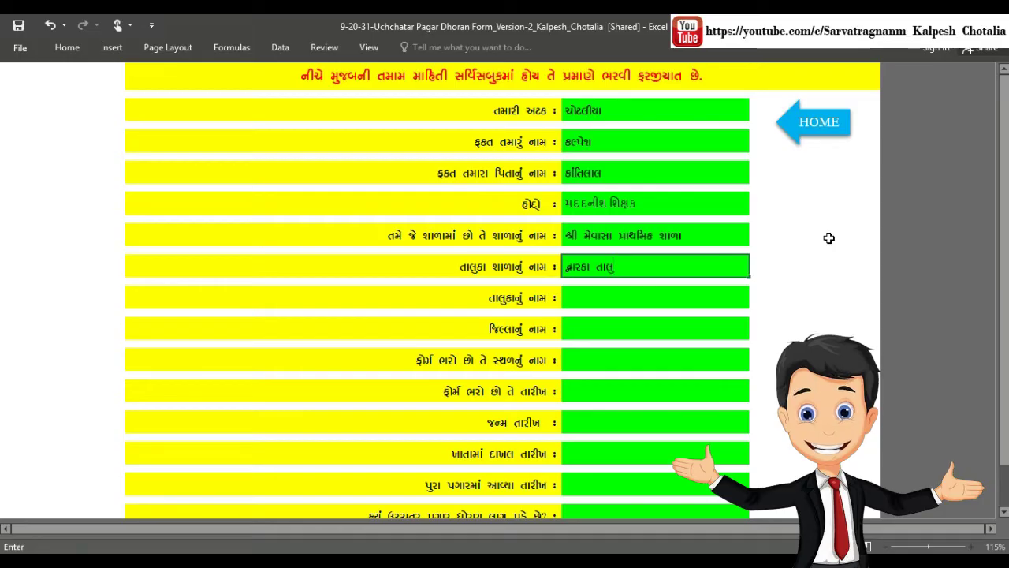
pyautogui.write('શાળા')
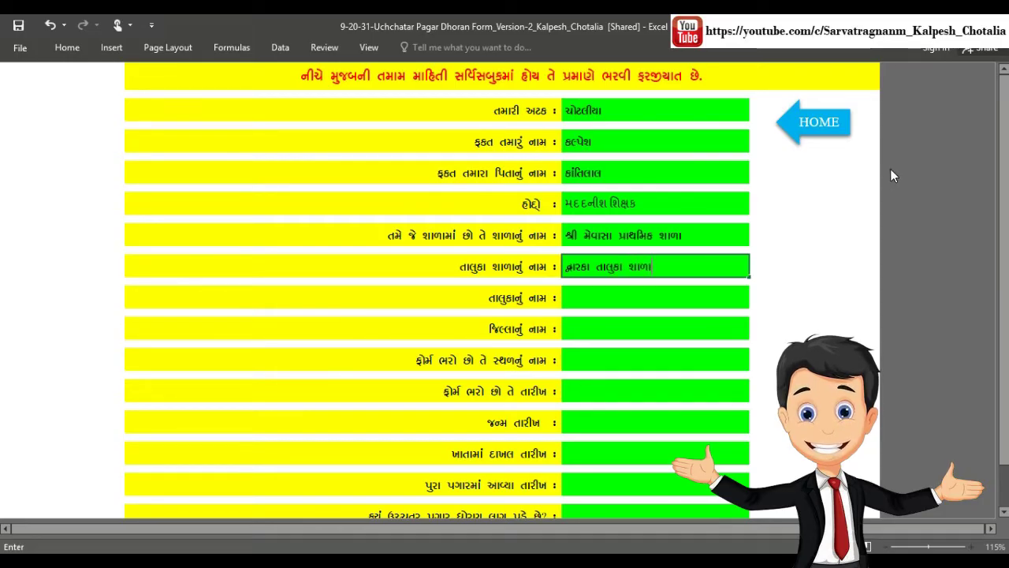
pyautogui.click(641, 297)
pyautogui.write('દ')
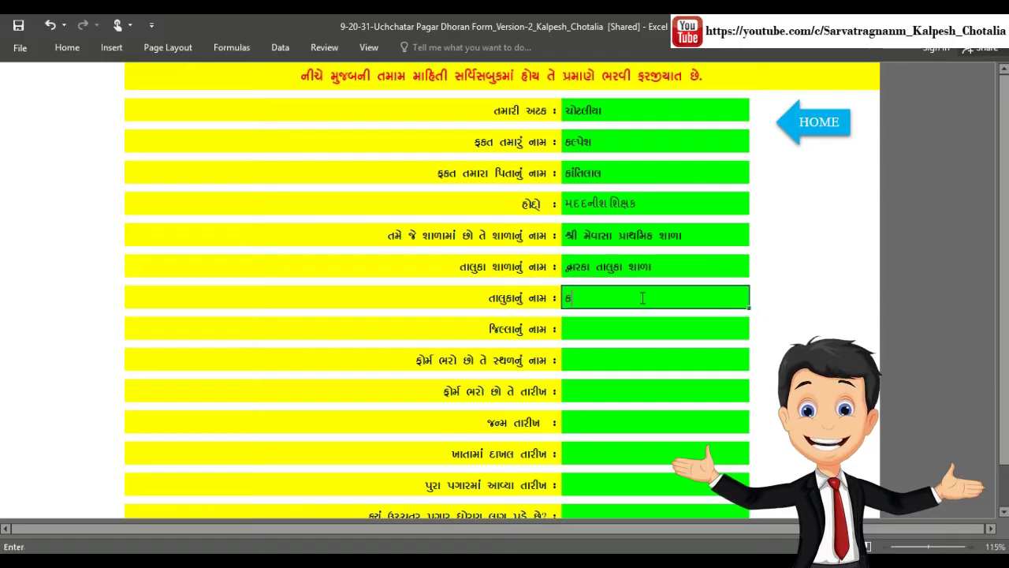
pyautogui.press('BackSpace')
pyautogui.write('દ્વ')
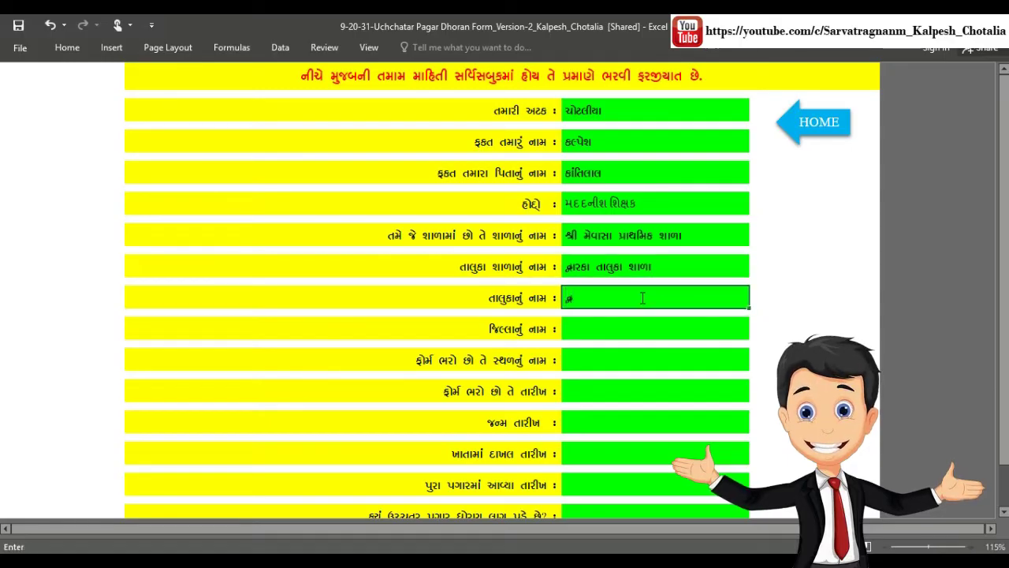
pyautogui.write('ારકા')
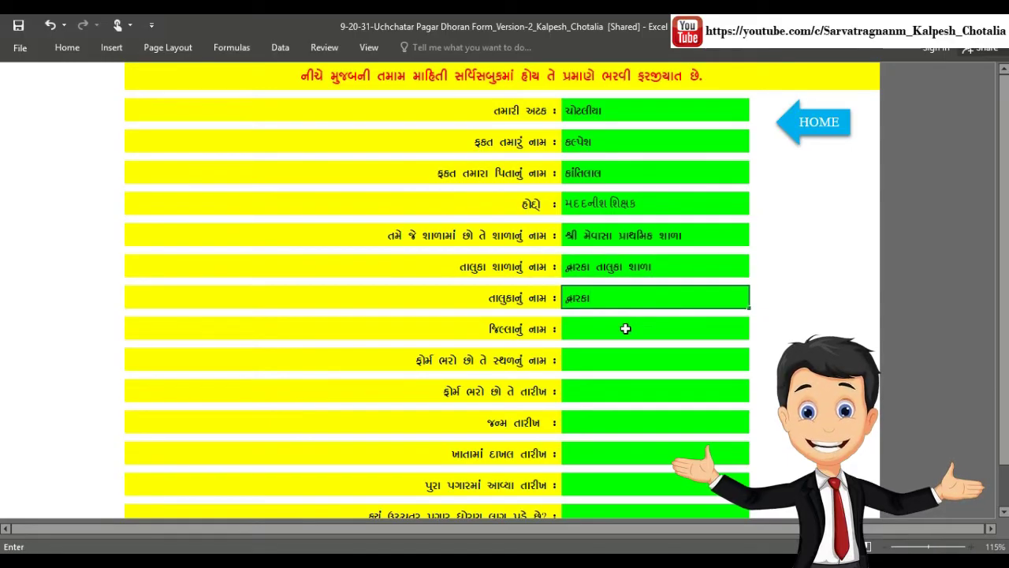
pyautogui.click(625, 327)
# Step: Enter district દેવભૂમિ દ્વારકા, place મેવાસા, form date ૨૧/૦૭/૨૦૧૯ and the birth date
pyautogui.write('દેવભ')
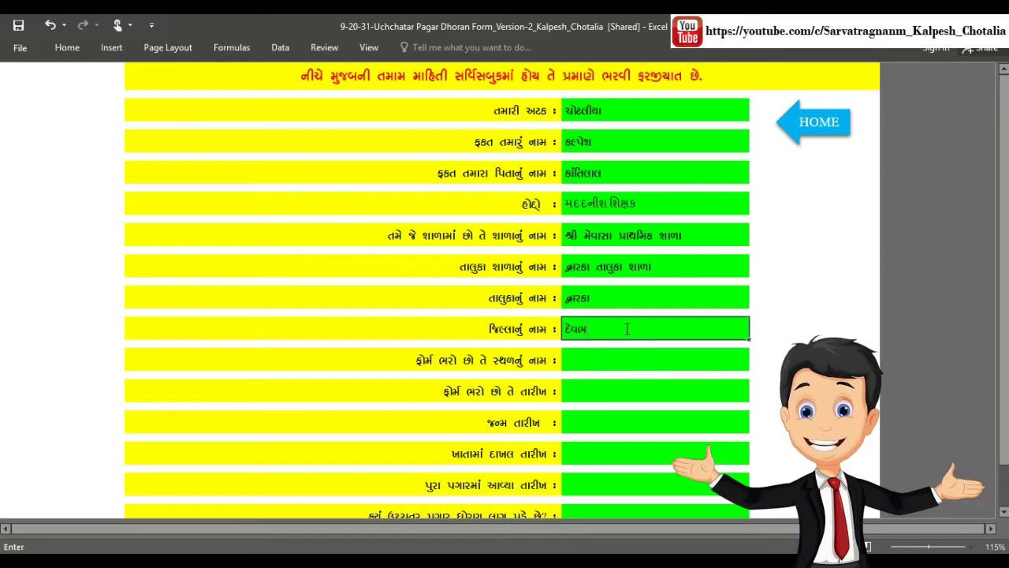
pyautogui.write('ૂમિ ')
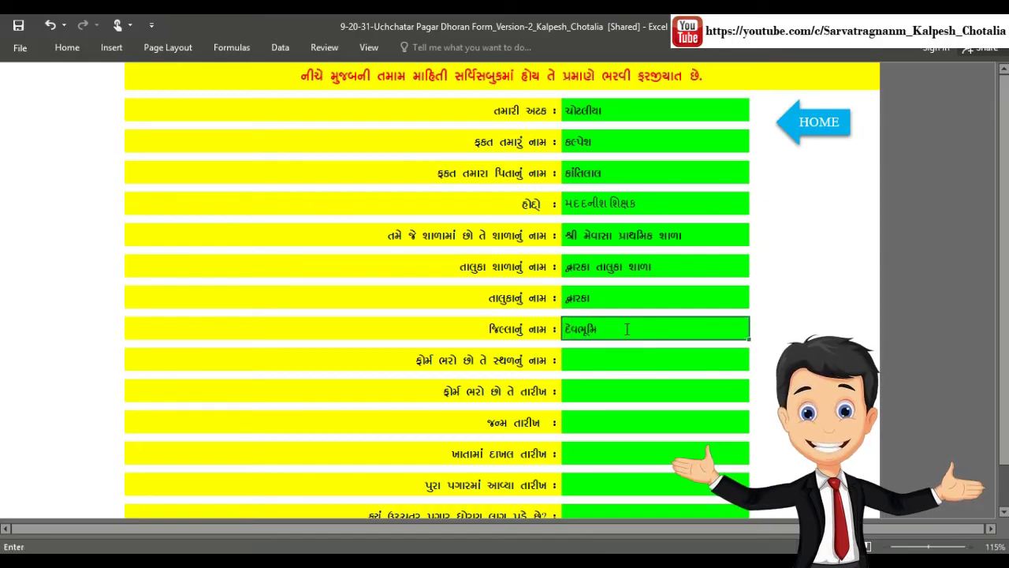
pyautogui.write('દ્વારકા')
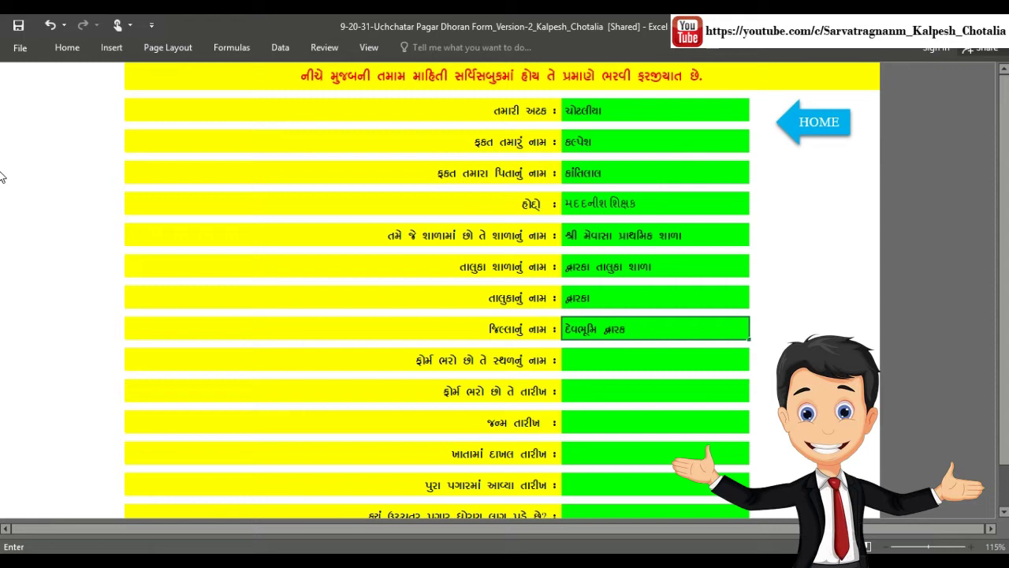
pyautogui.click(605, 366)
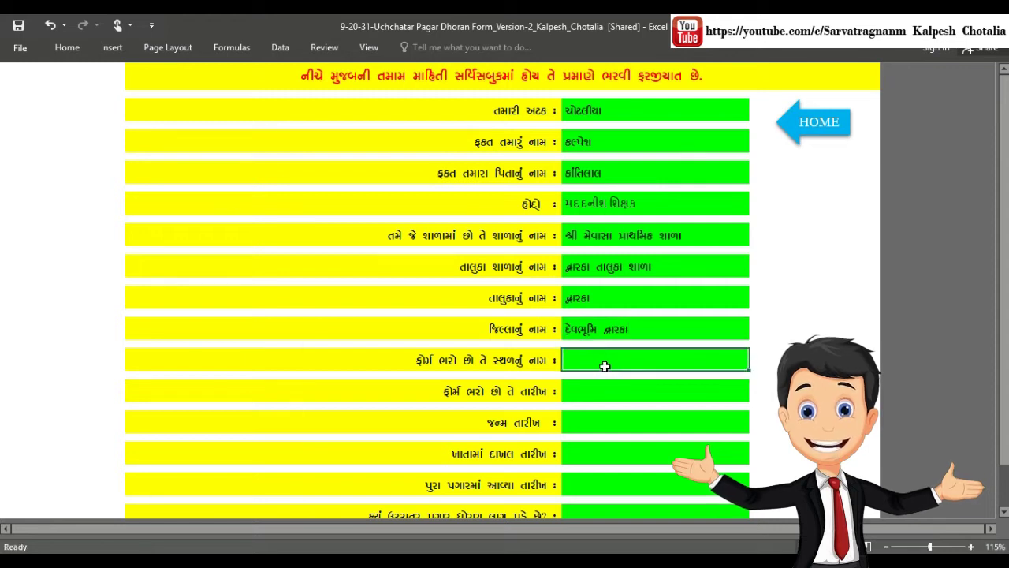
pyautogui.write('મેવાસા')
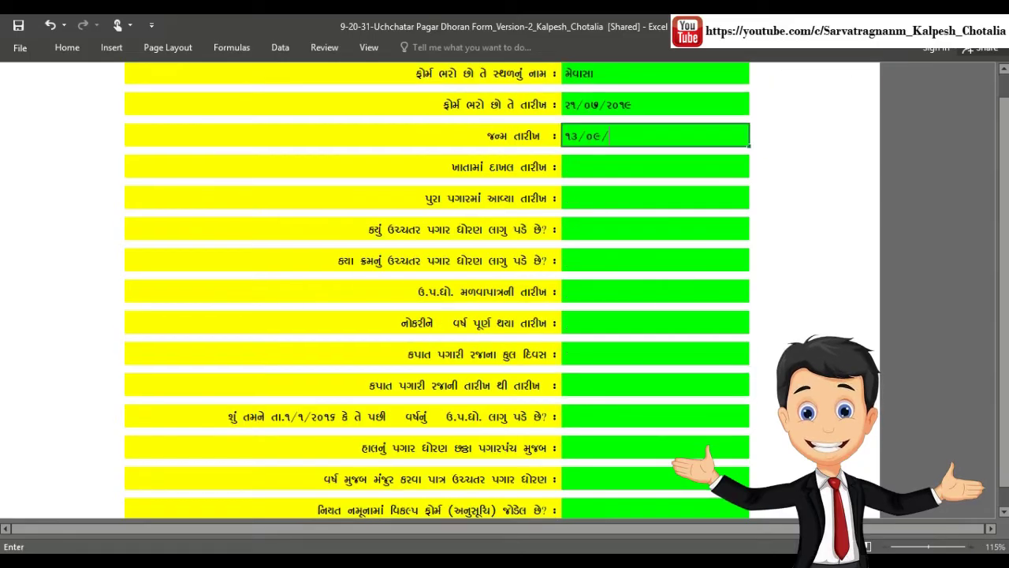
pyautogui.write('૧')
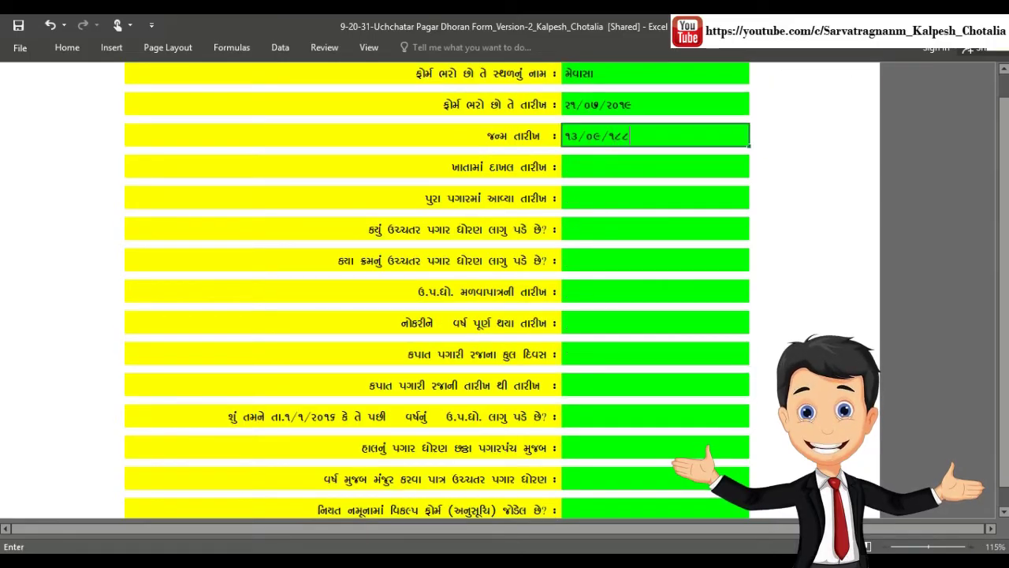
pyautogui.write('૮૫')
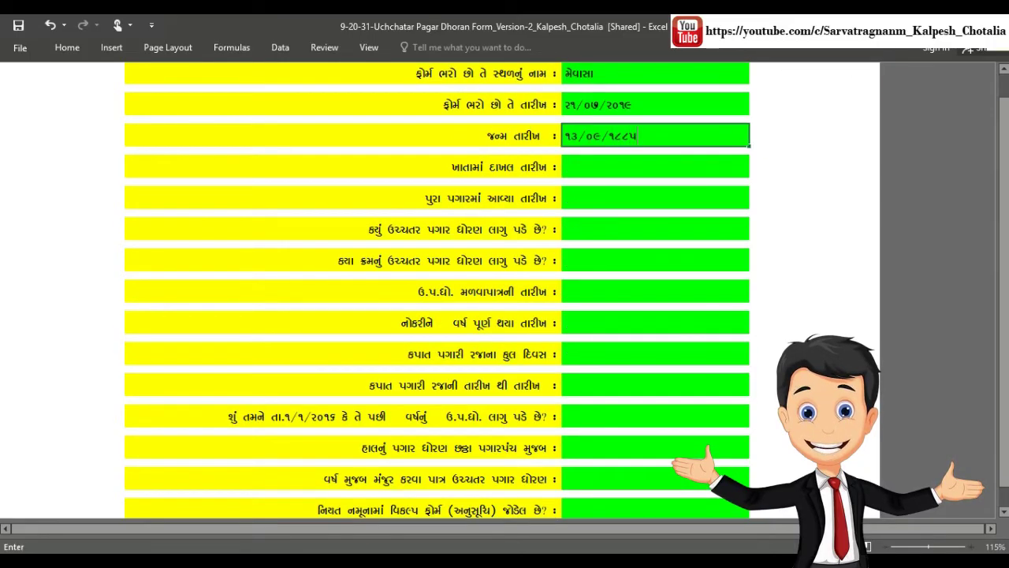
pyautogui.click(625, 168)
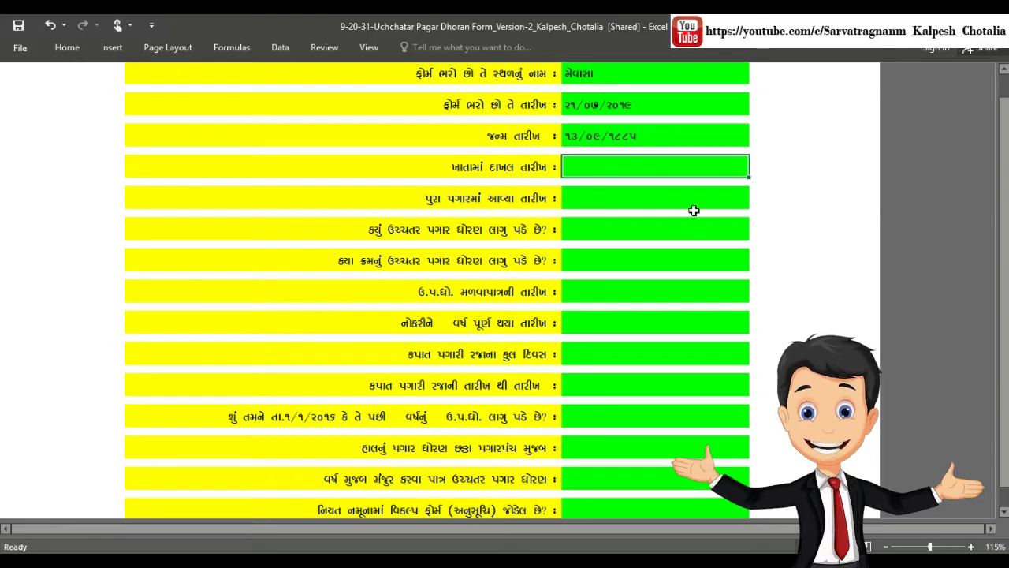
# Step: Enter joining date ૨૬/૦૪/૨૦૧૦ and begin the full-pay date ૨૬/૦૪/૨૦૧૫
pyautogui.write('૨૬')
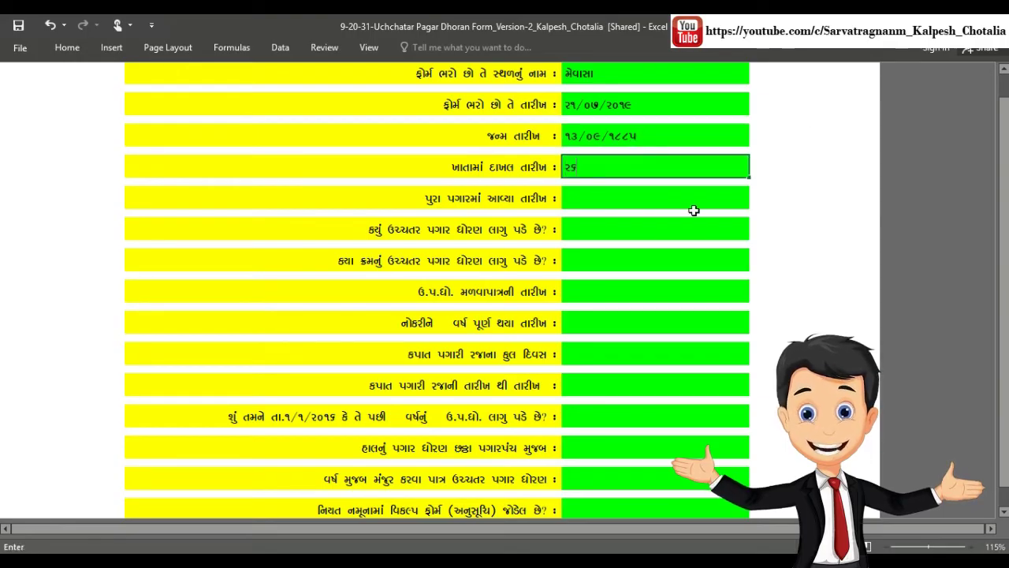
pyautogui.write('/૦૪/૨૦૧૦')
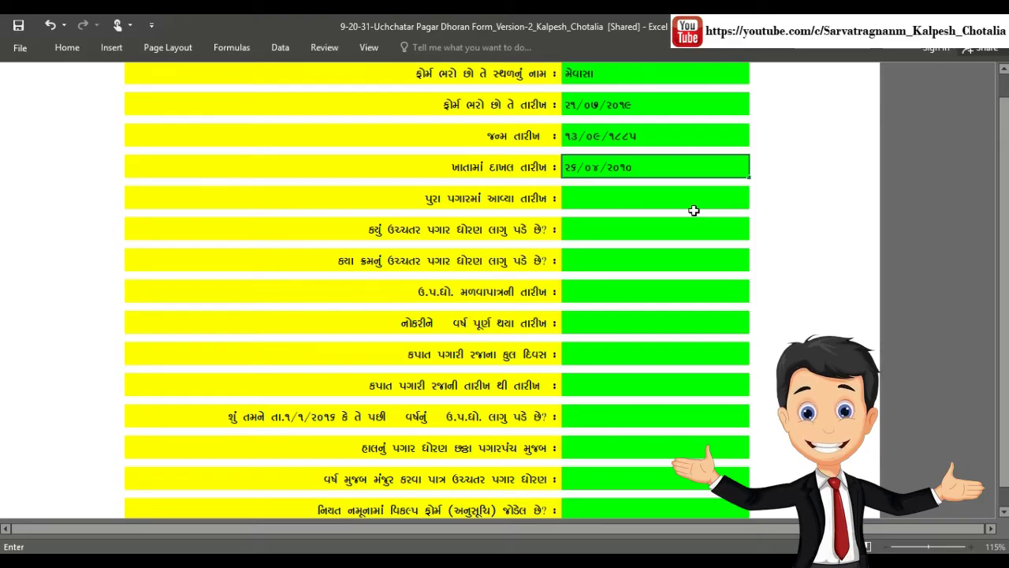
pyautogui.click(578, 200)
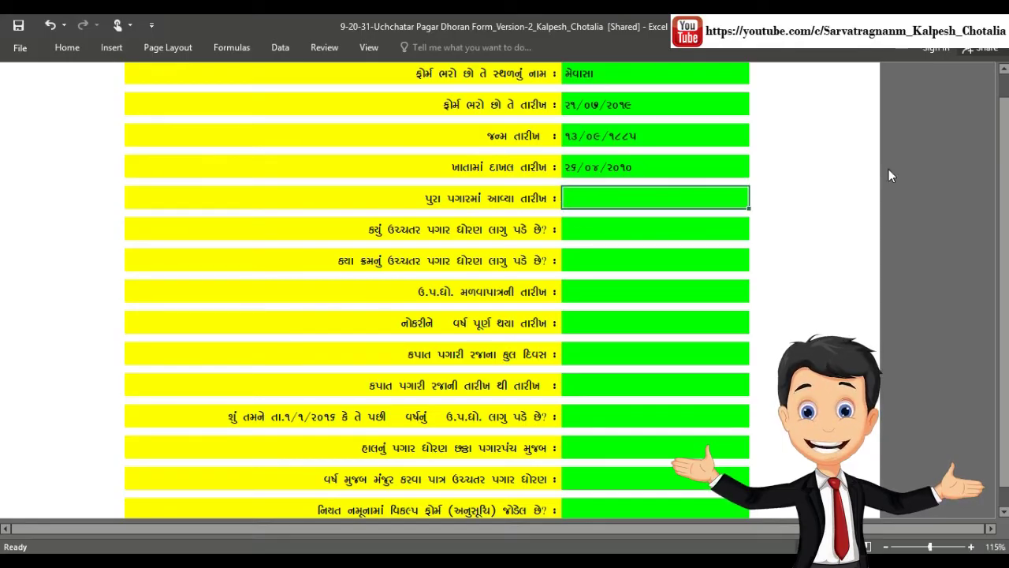
pyautogui.write('૨૬/૦')
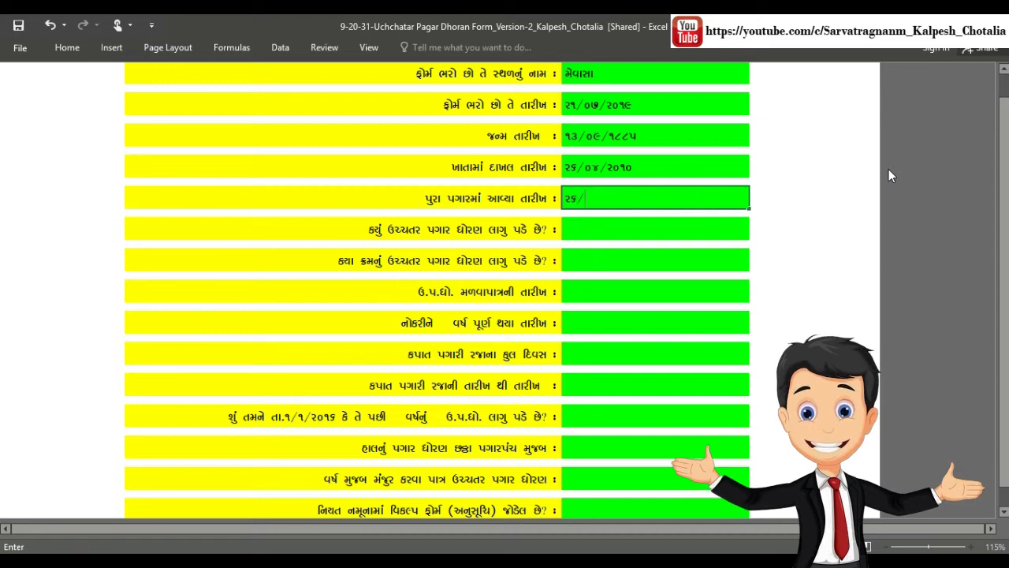
pyautogui.write('૪/૨૦૧૫')
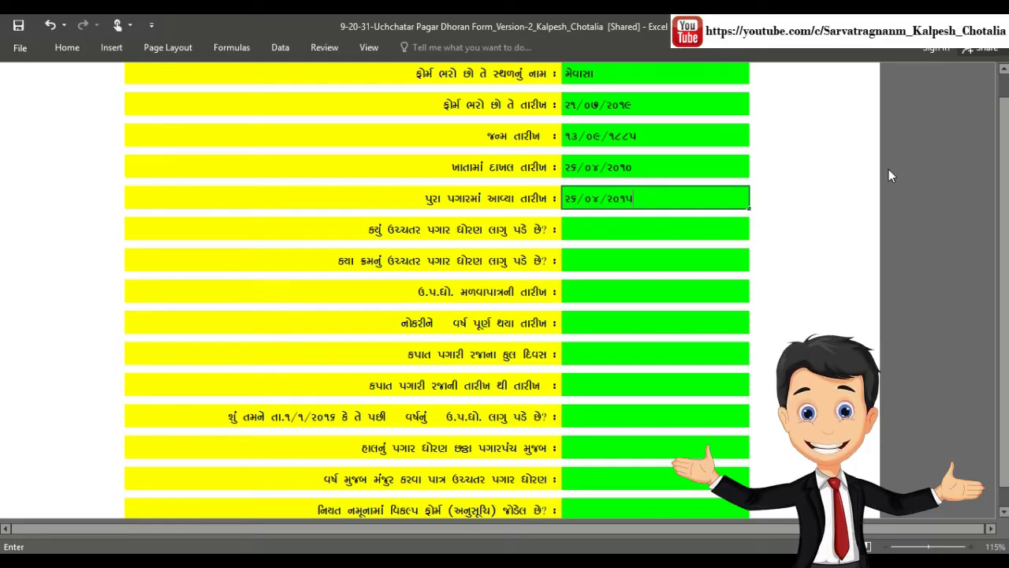
# Step: Finish the full-pay date ૨૬/૦૪/૨૦૧૫ and choose higher pay scale 9, order પ્રથમ
pyautogui.click(645, 232)
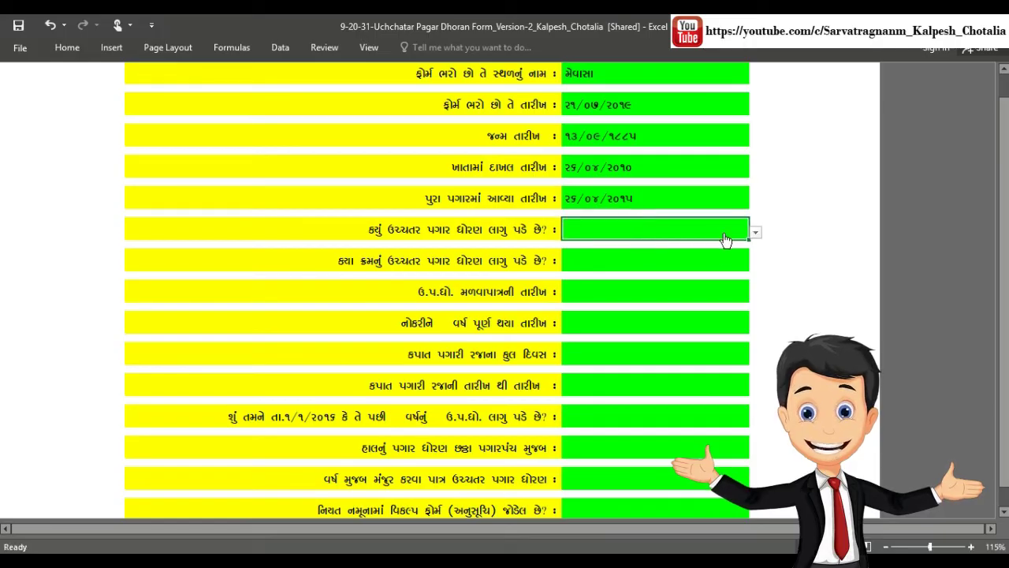
pyautogui.click(756, 233)
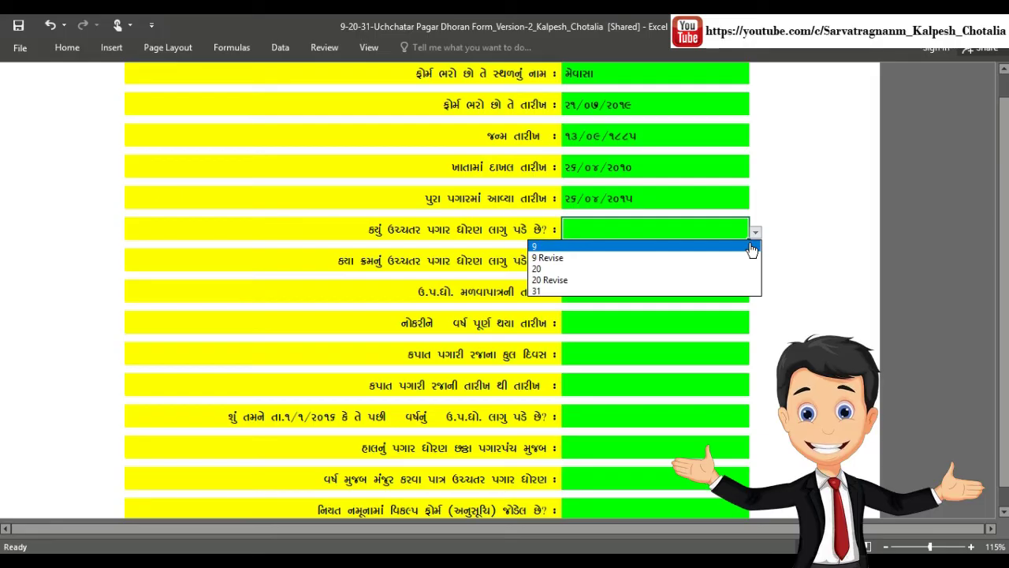
pyautogui.click(751, 247)
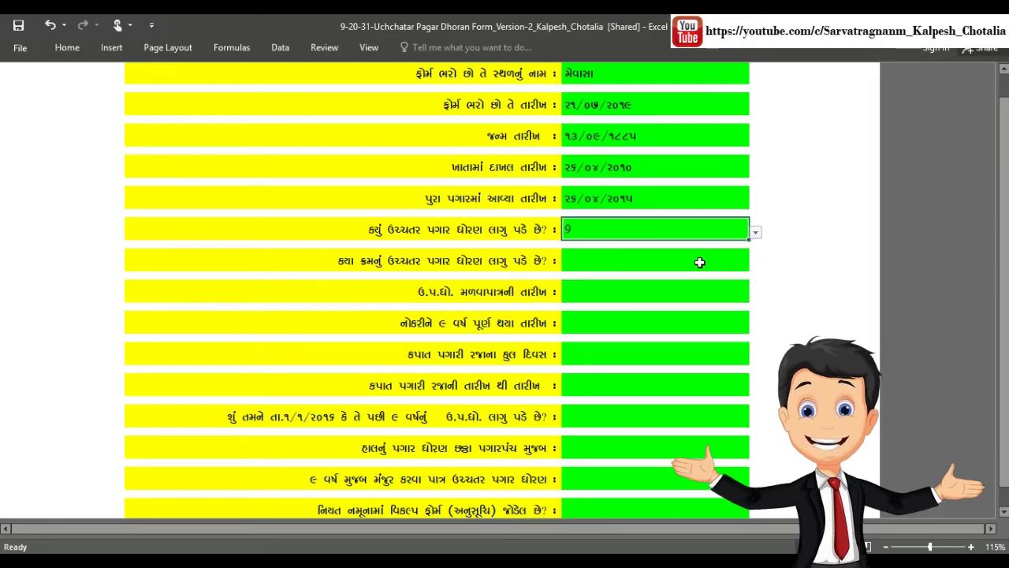
pyautogui.click(699, 261)
pyautogui.click(755, 264)
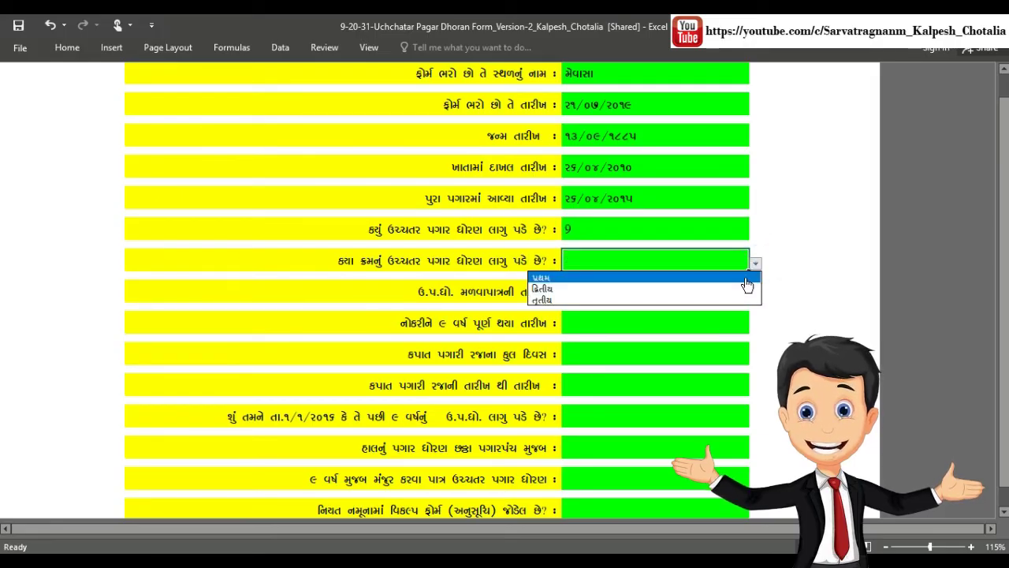
pyautogui.click(747, 279)
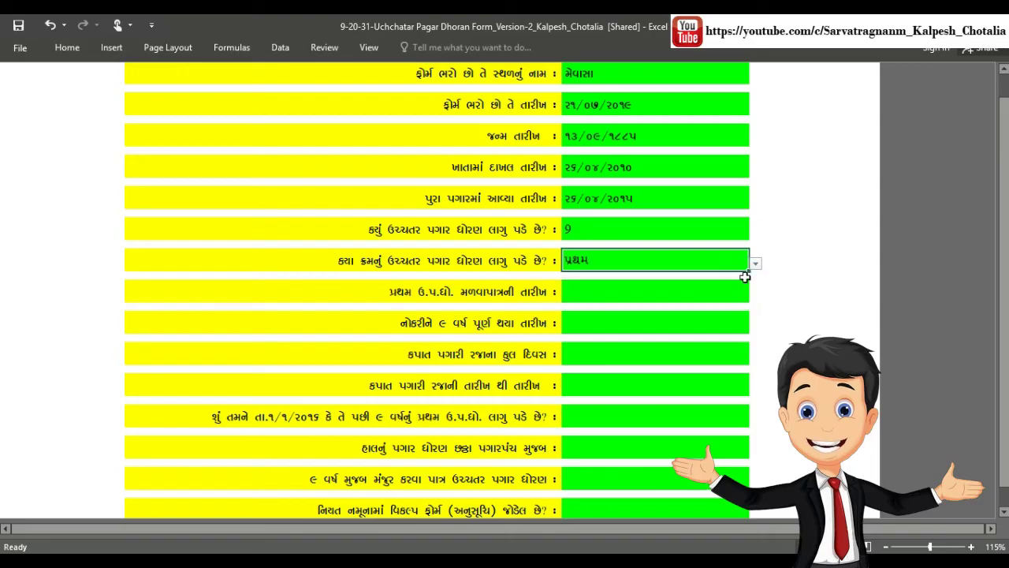
# Step: Fill the eligibility date, nine-year completion date ૨૫/૦૪/૨૦૧૯, 0 leave days and '-' for leave dates
pyautogui.click(682, 292)
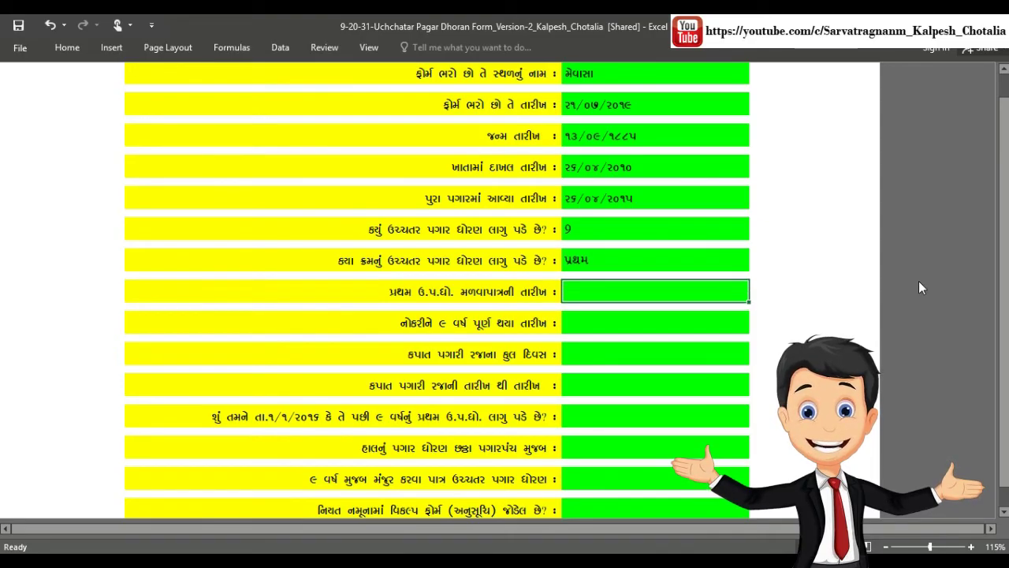
pyautogui.write('26/')
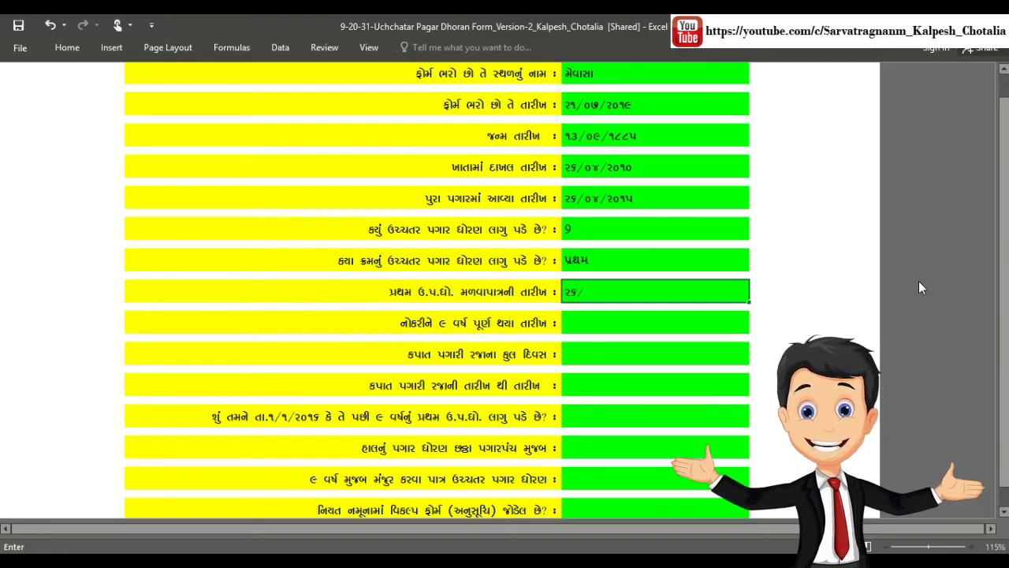
pyautogui.write('૦૪')
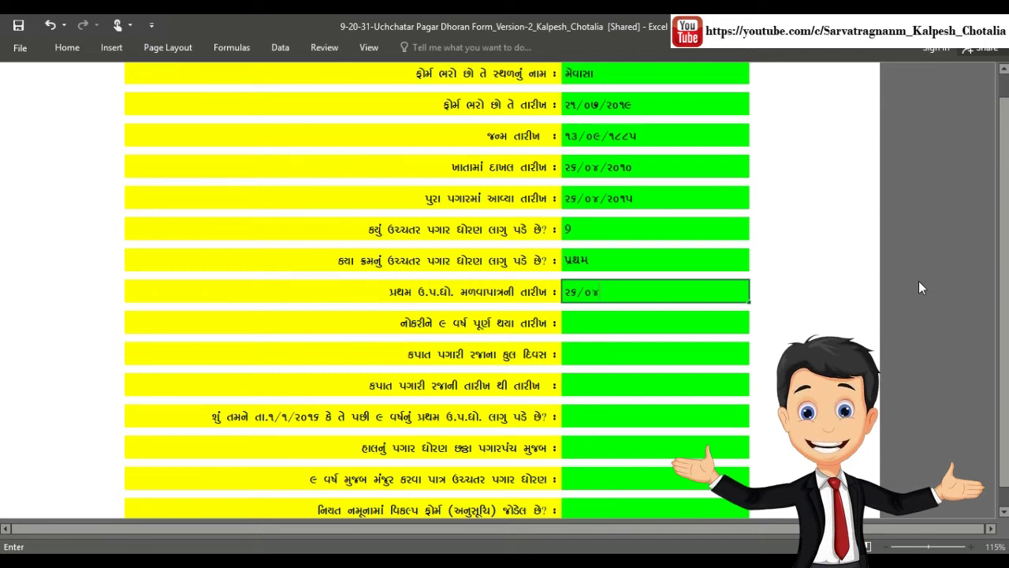
pyautogui.write('/૨૦૧')
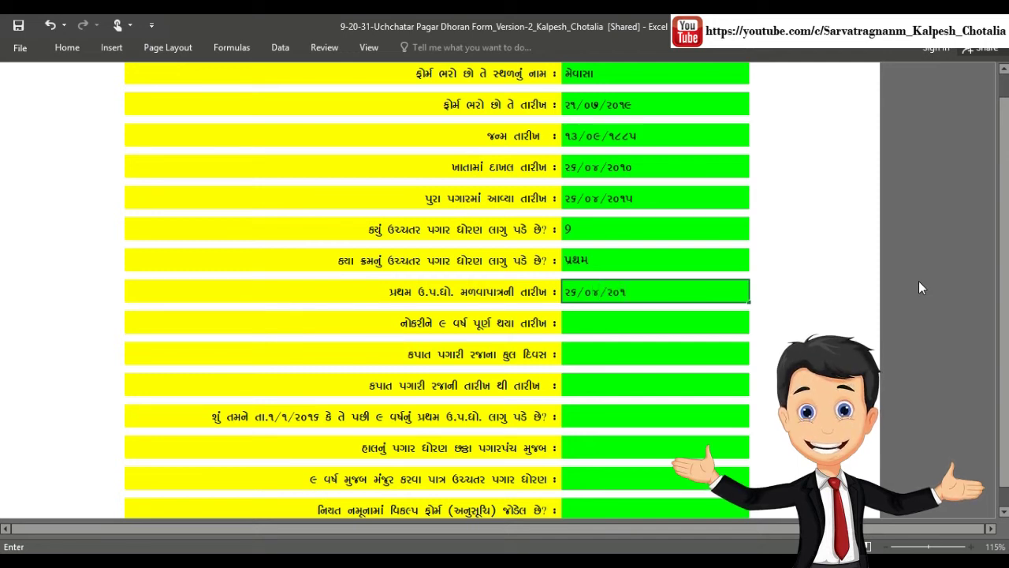
pyautogui.write('૯')
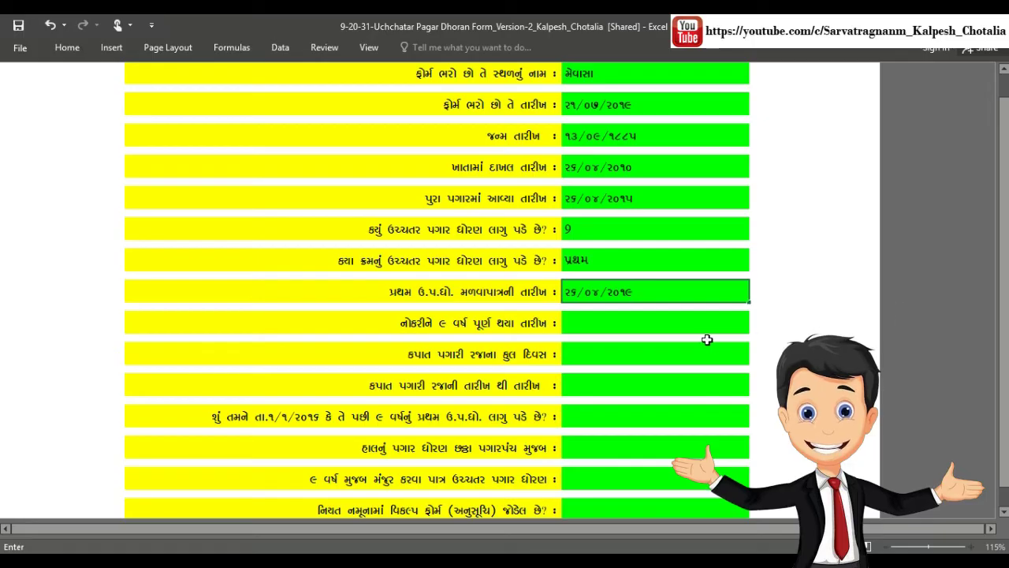
pyautogui.click(705, 327)
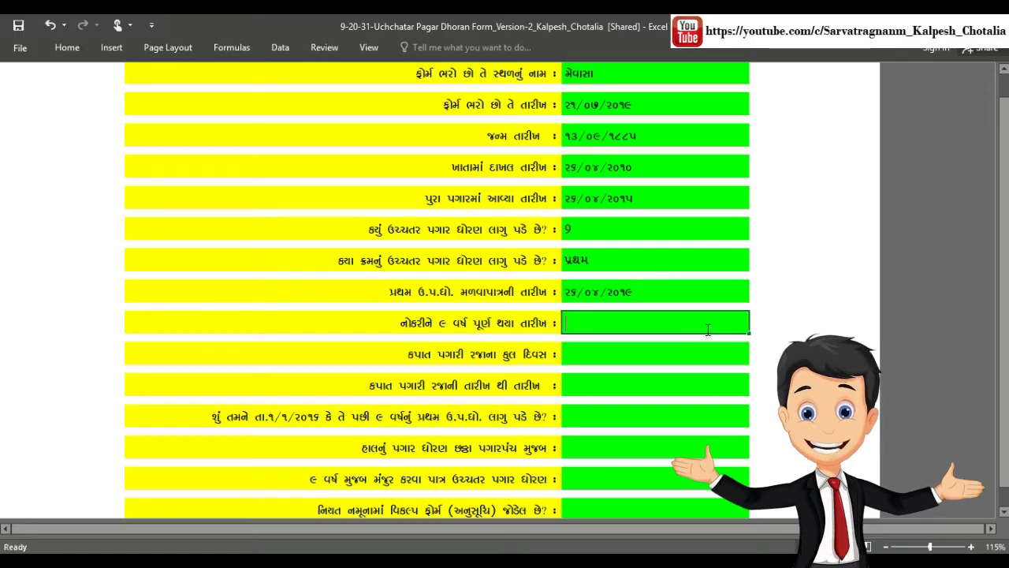
pyautogui.write('૨')
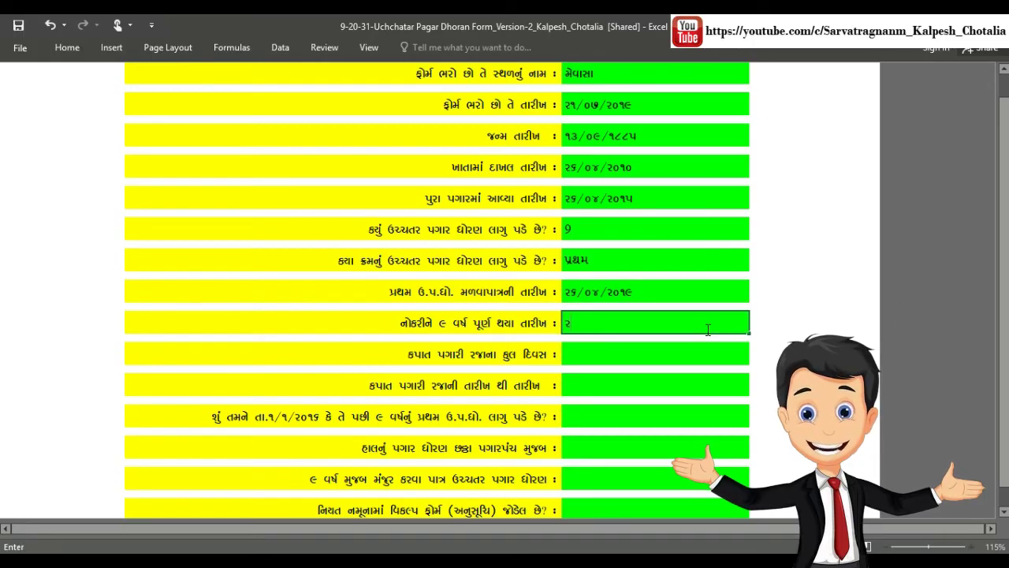
pyautogui.write('૫/૦૪')
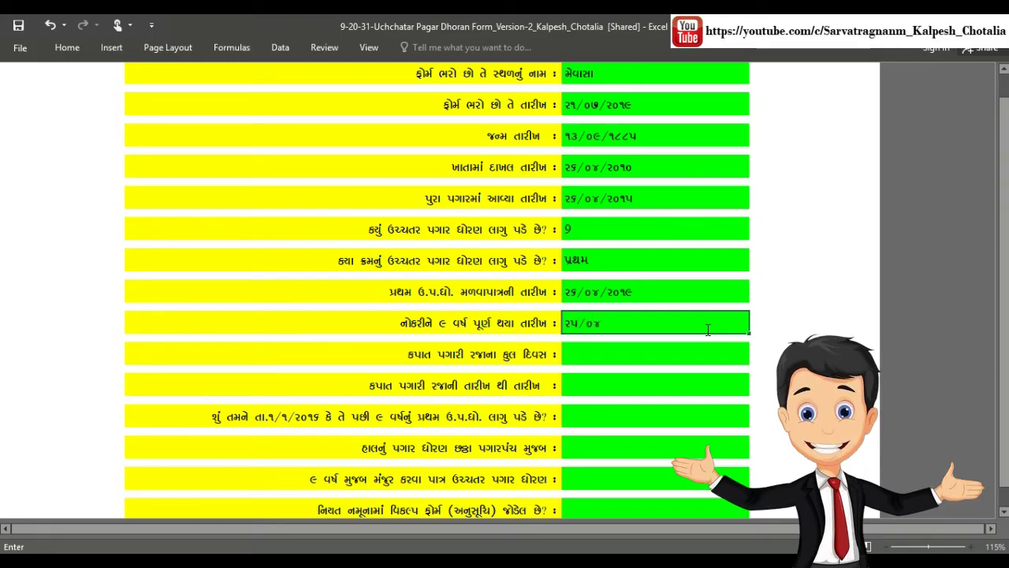
pyautogui.write('/૨૦૧૯')
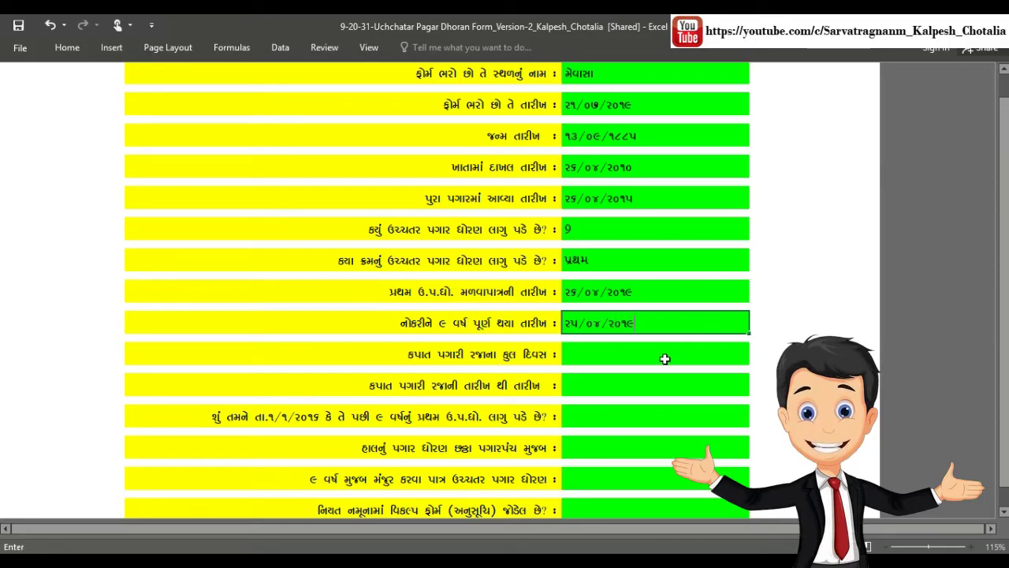
pyautogui.press('Return')
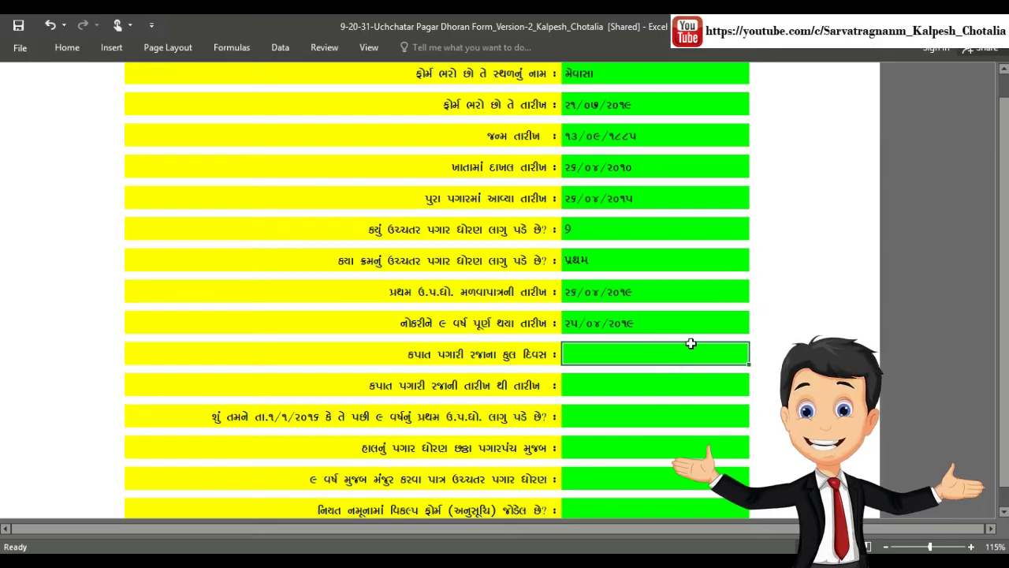
pyautogui.write('૦')
pyautogui.press('Return')
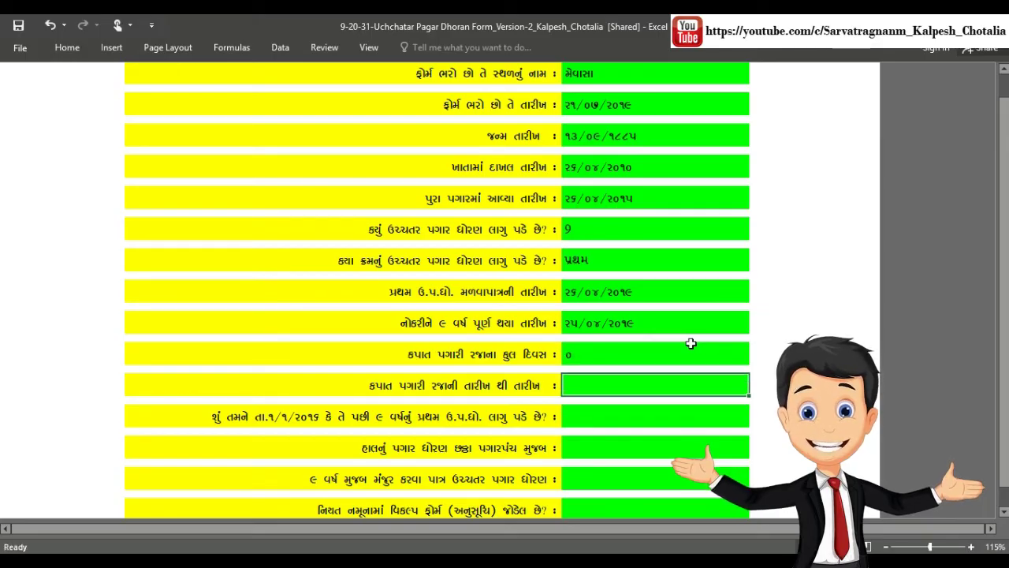
pyautogui.write('-')
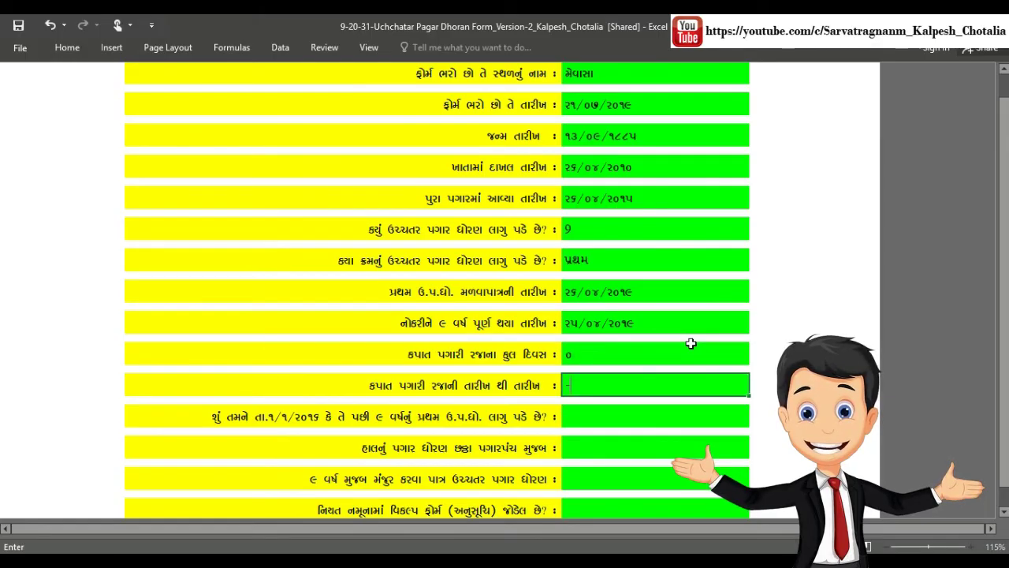
pyautogui.press('Return')
# Step: Answer Yes to the post-2016 question, current pay ૨૫૫૦૦ - ૮૧૧૦૦, higher pay ૩૫૪૦૦ - ૧૧૨૪૦૦
pyautogui.scroll(-3, 690, 342)
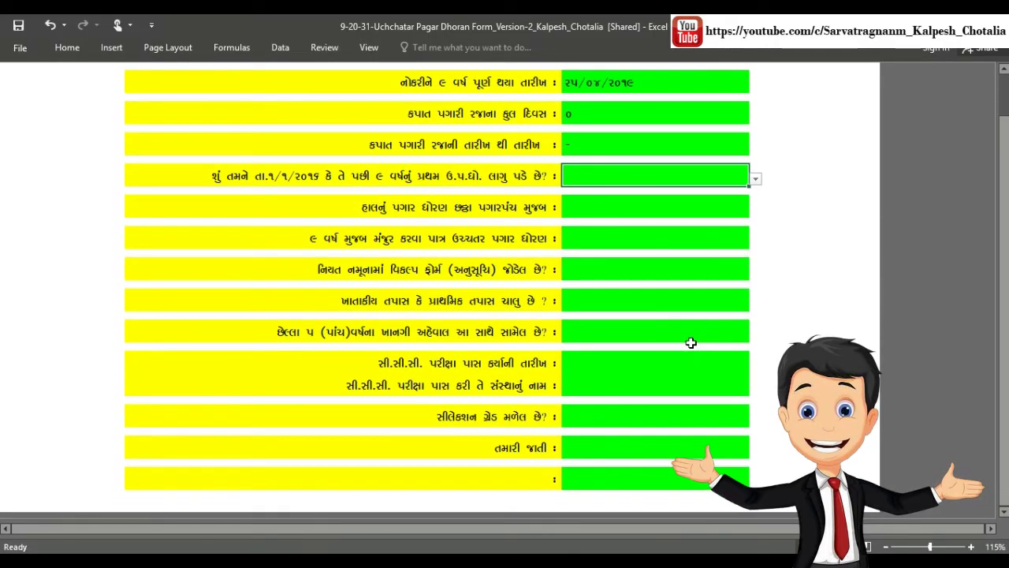
pyautogui.scroll(-1, 691, 342)
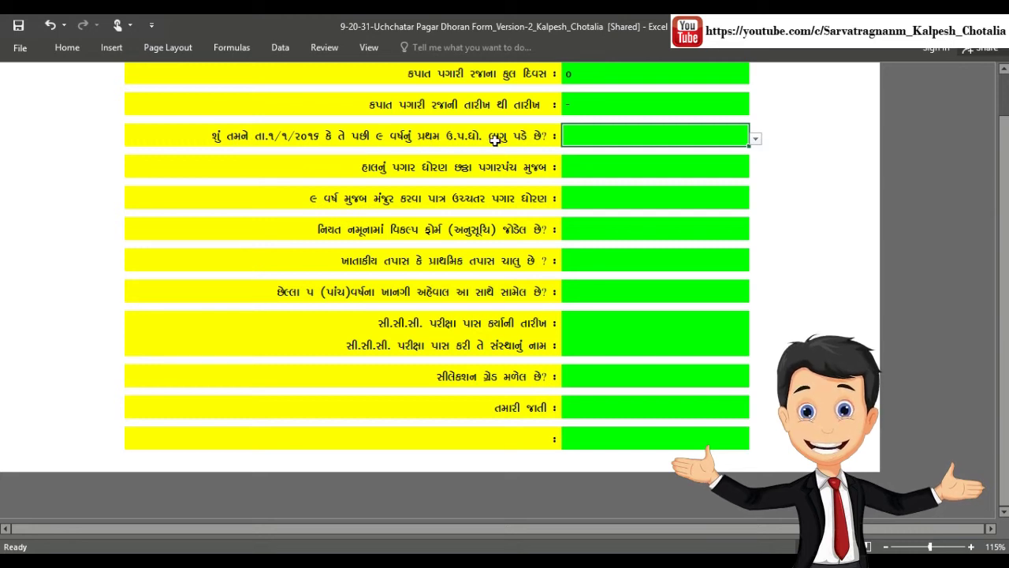
pyautogui.click(756, 140)
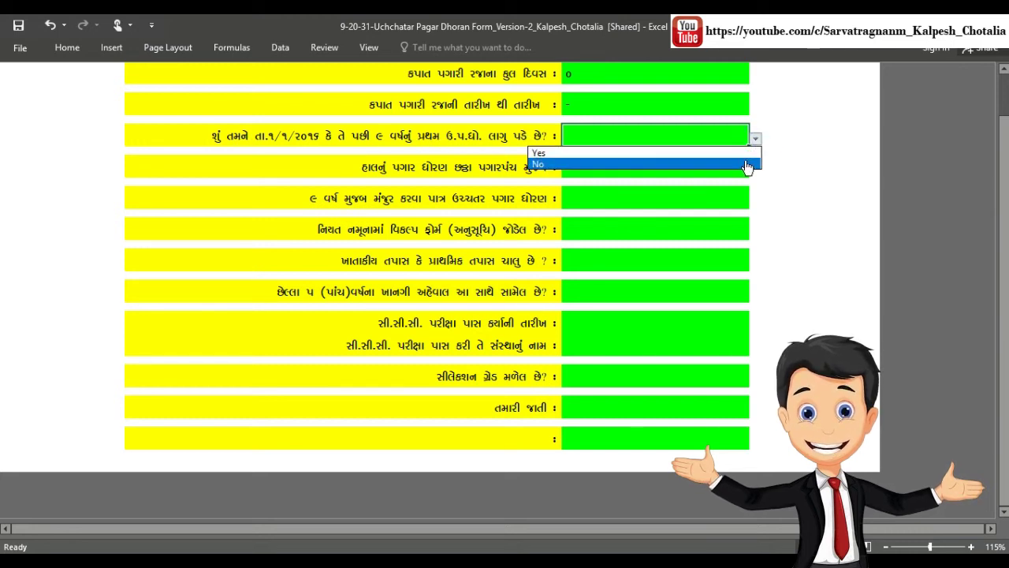
pyautogui.click(747, 153)
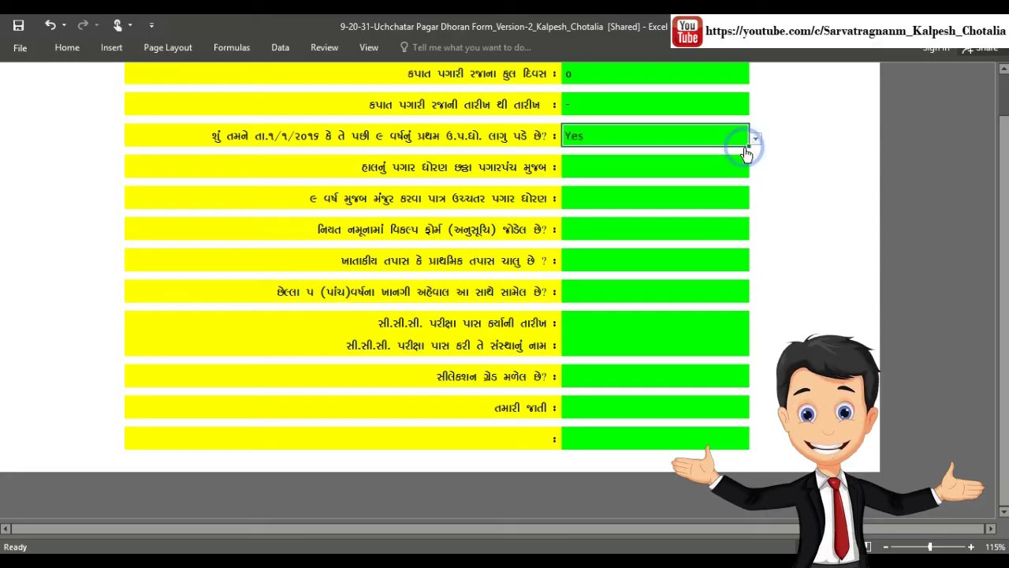
pyautogui.click(592, 167)
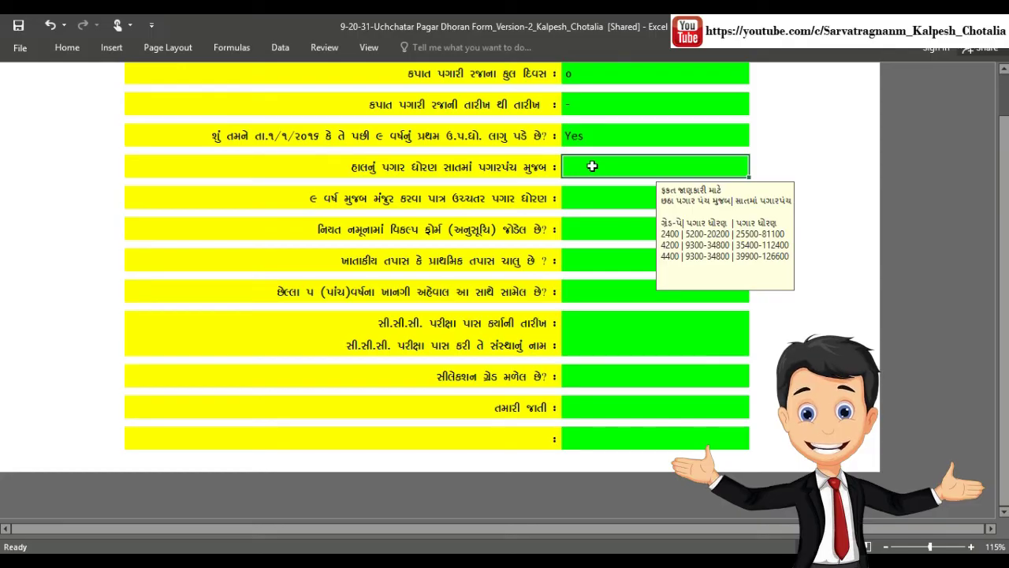
pyautogui.write('૨૫૫૦')
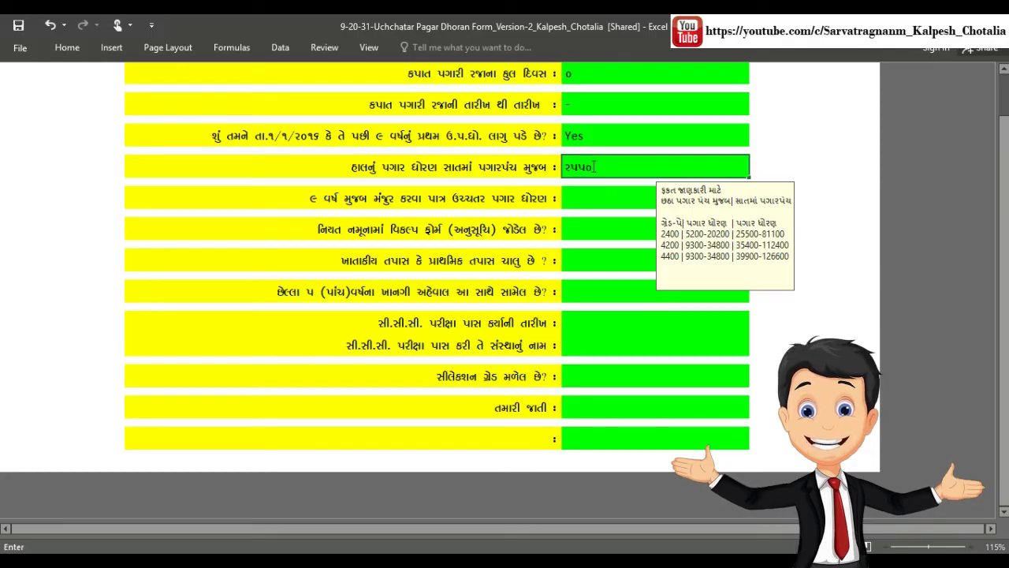
pyautogui.write('૦ - ૮૧૧')
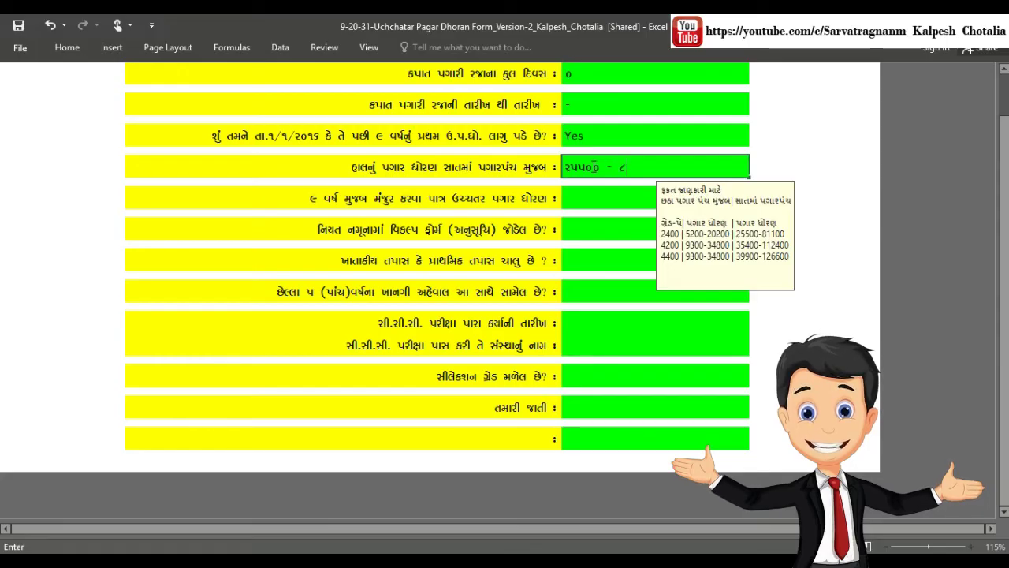
pyautogui.write('૦૦')
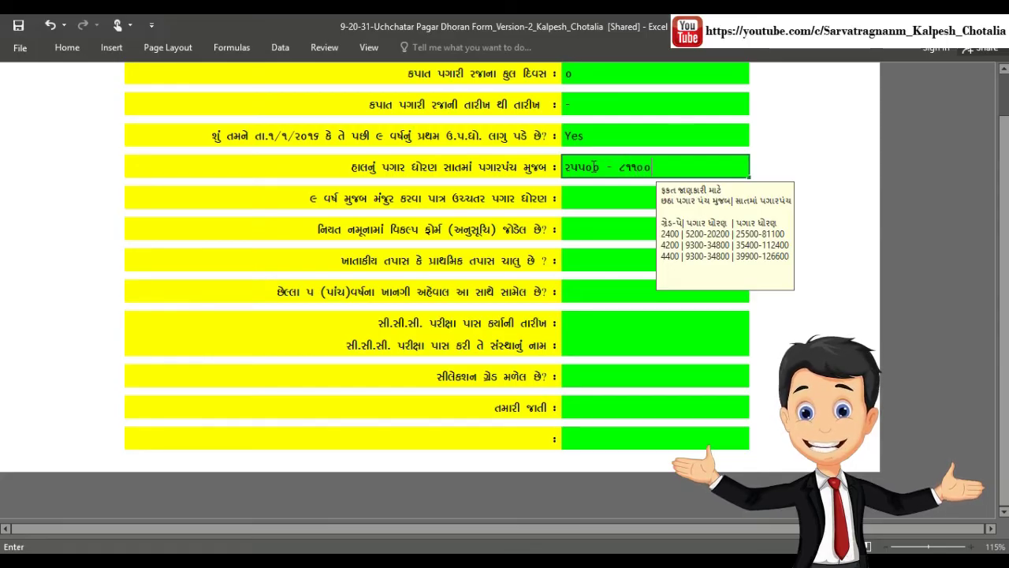
pyautogui.click(590, 201)
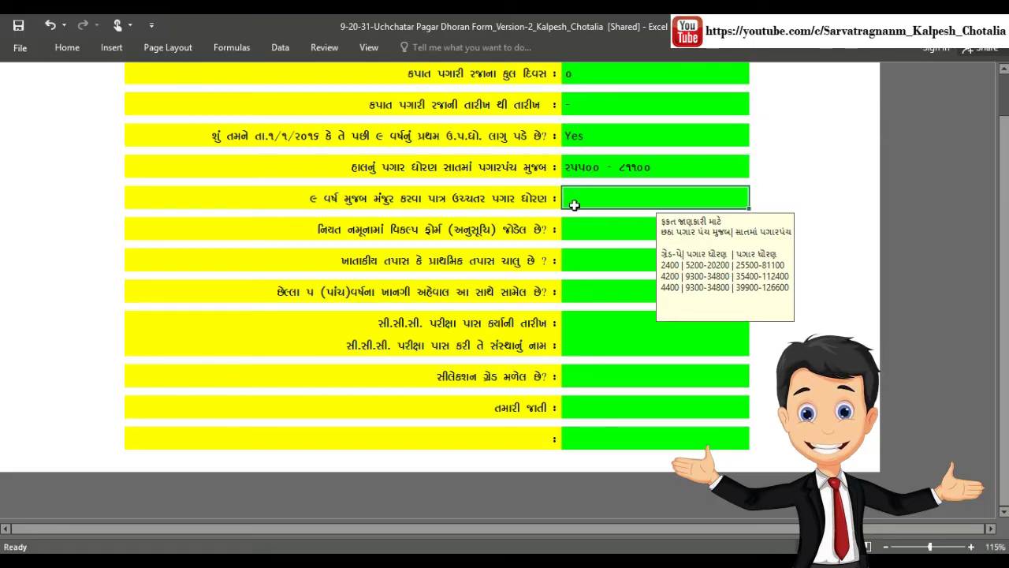
pyautogui.write('૩')
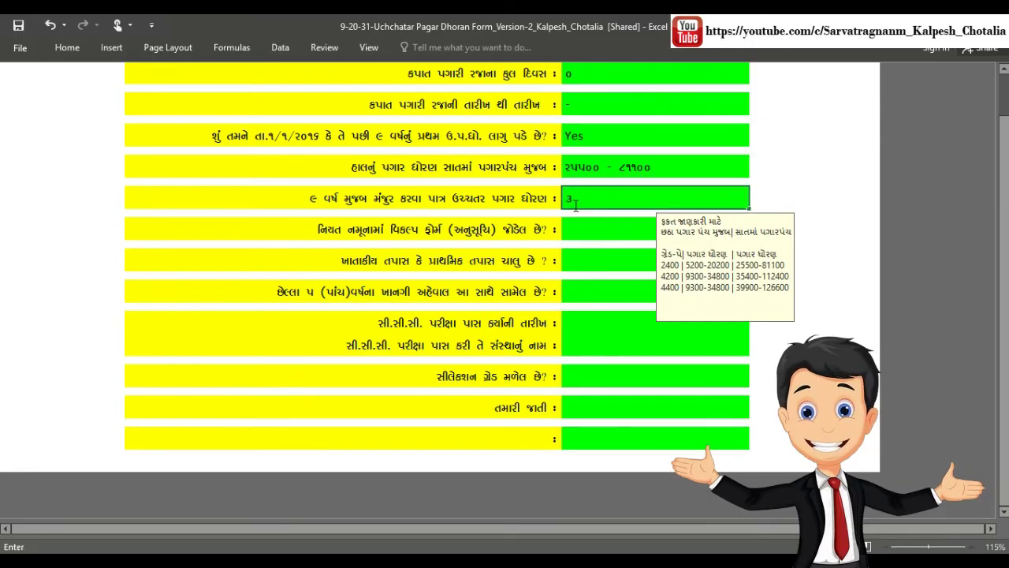
pyautogui.write('૫૪૦')
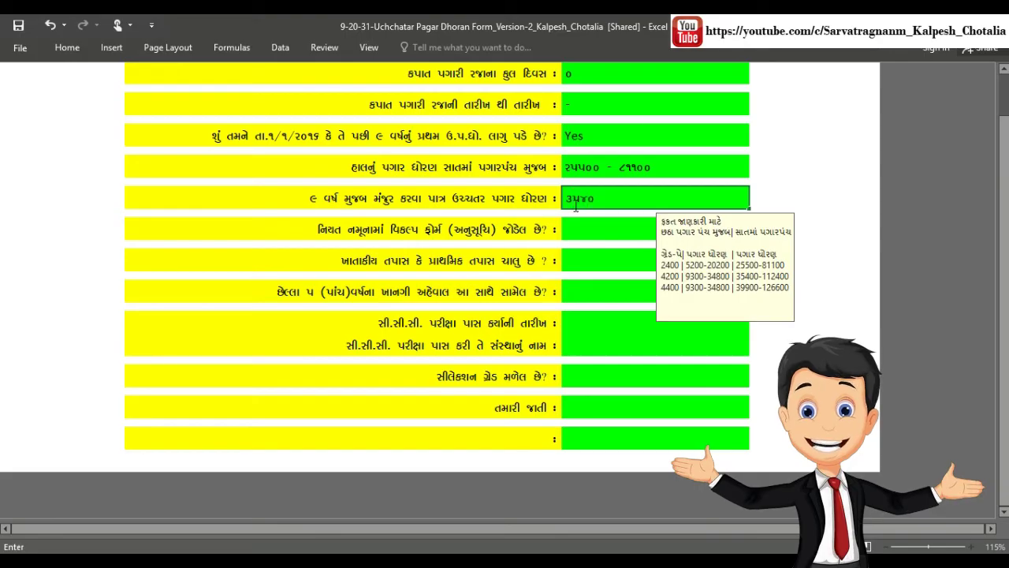
pyautogui.write('૦ - ૧૧૨૪૦૦')
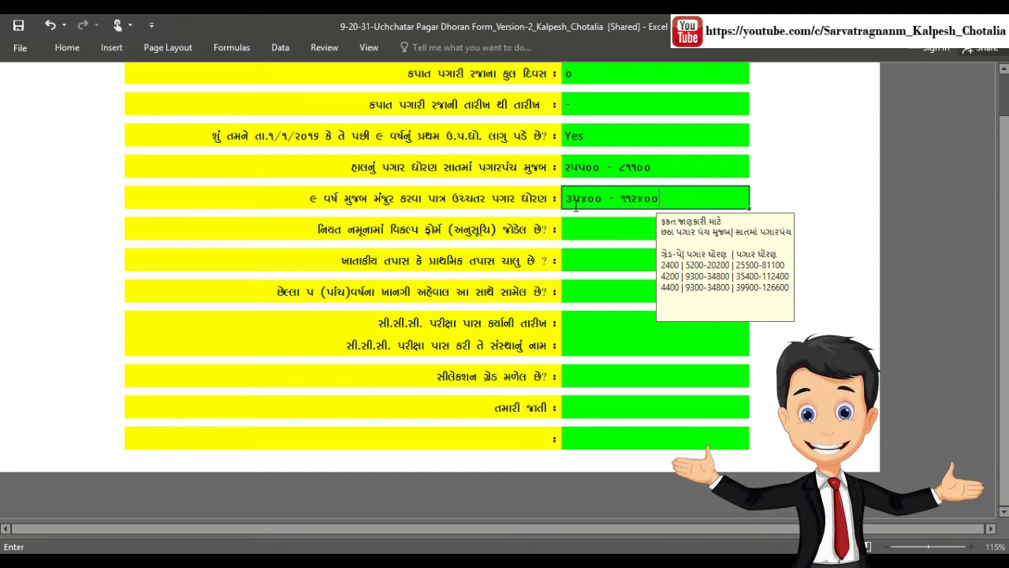
pyautogui.press('Return')
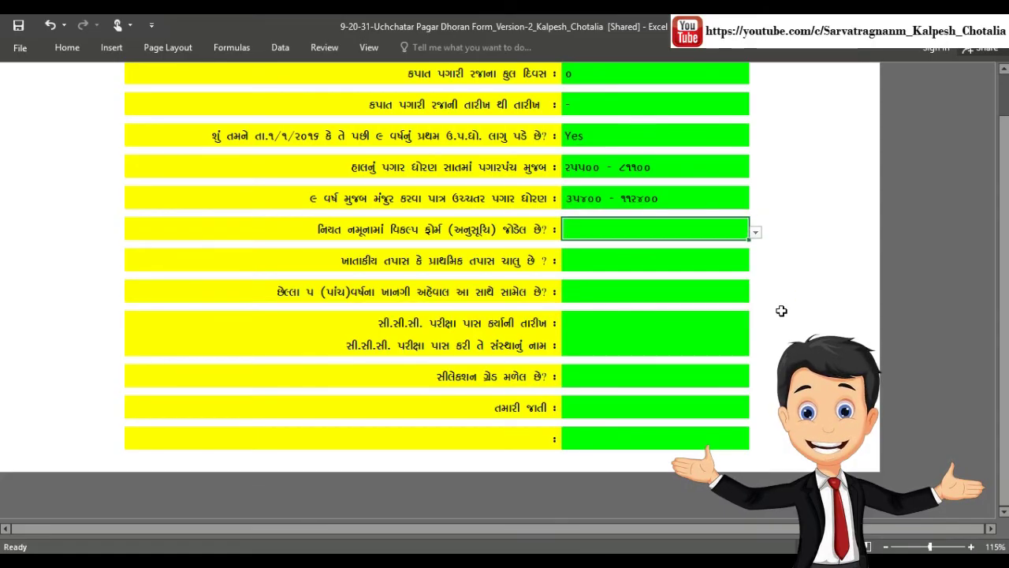
# Step: Answer Yes for option form attached, No for pending inquiry, Yes for five-year confidential reports
pyautogui.click(756, 232)
pyautogui.click(742, 249)
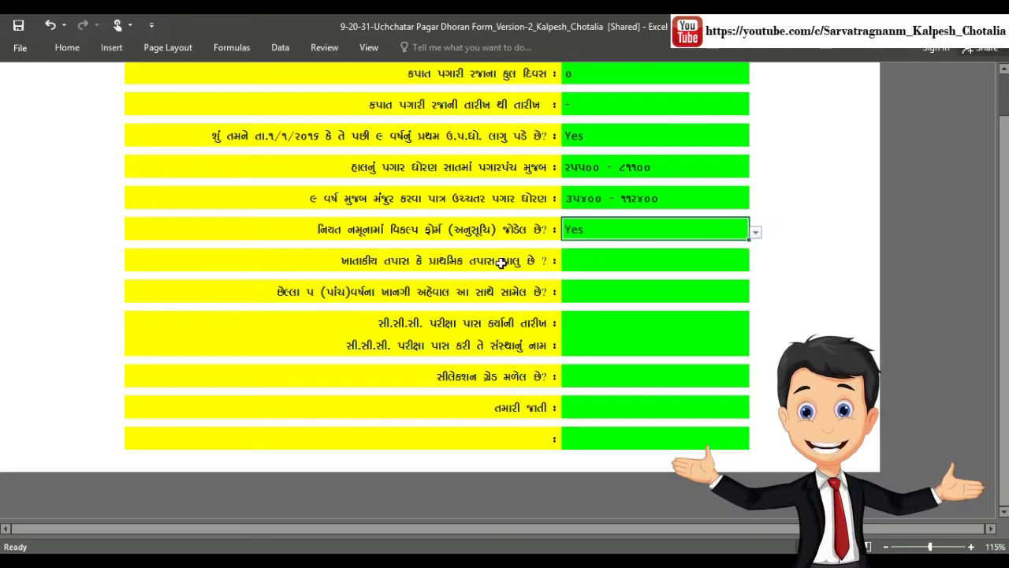
pyautogui.click(614, 260)
pyautogui.click(756, 264)
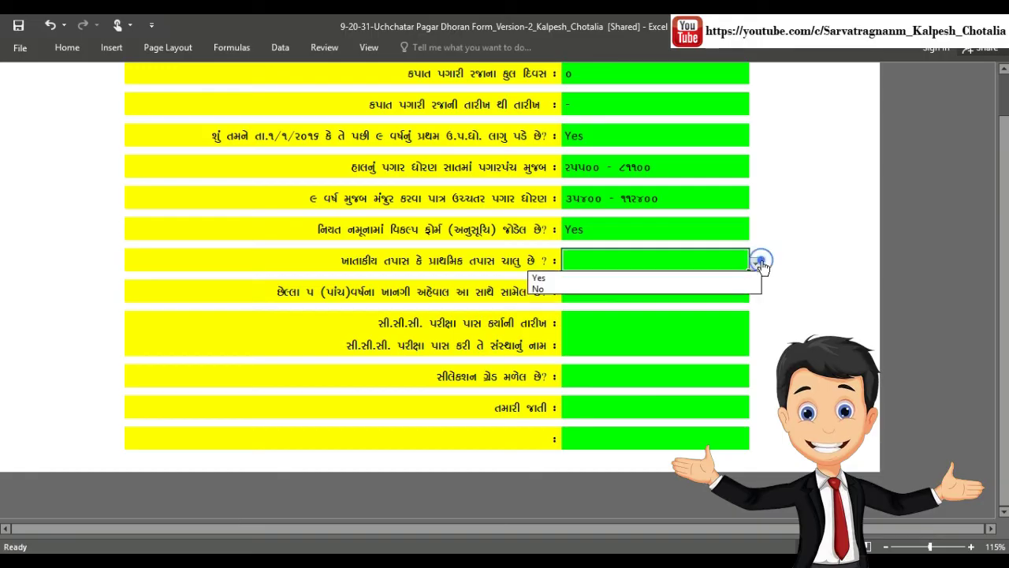
pyautogui.click(747, 290)
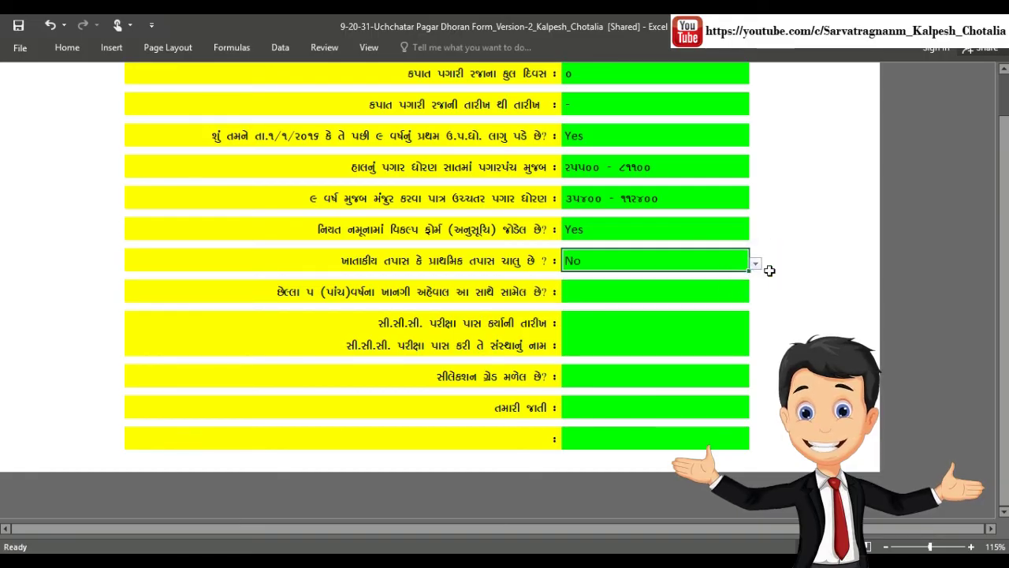
pyautogui.click(656, 297)
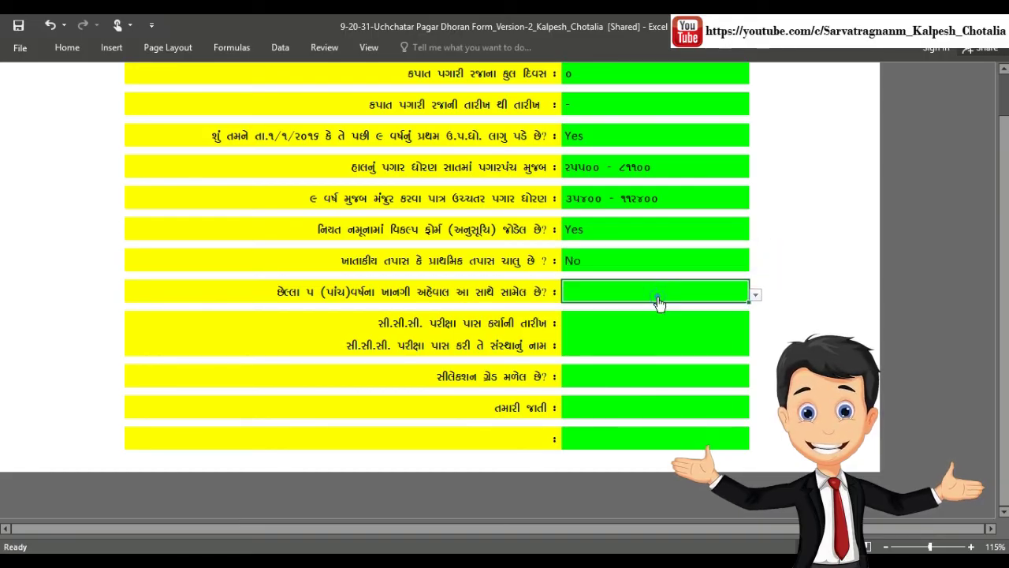
pyautogui.click(755, 297)
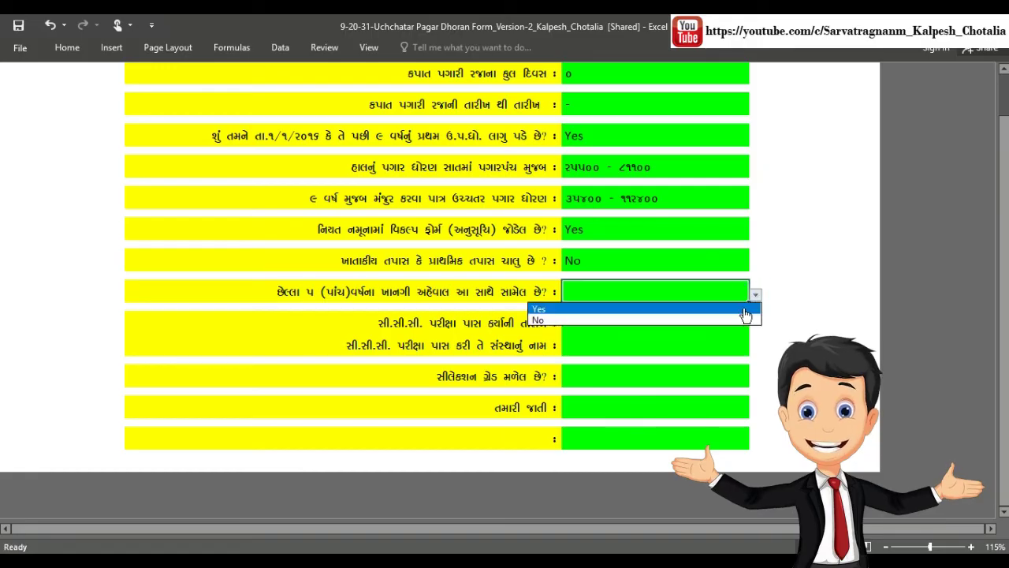
pyautogui.click(745, 307)
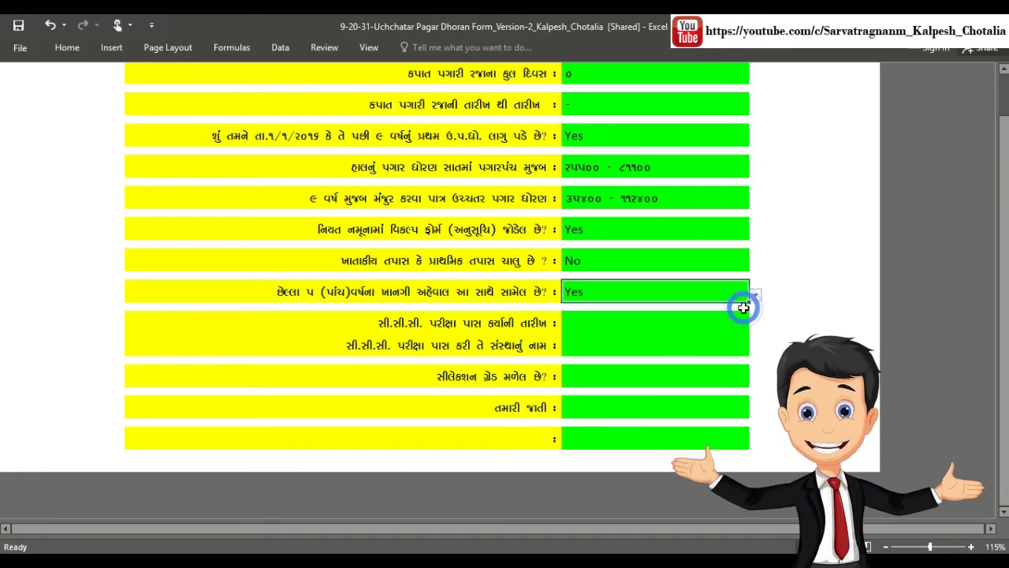
pyautogui.click(604, 320)
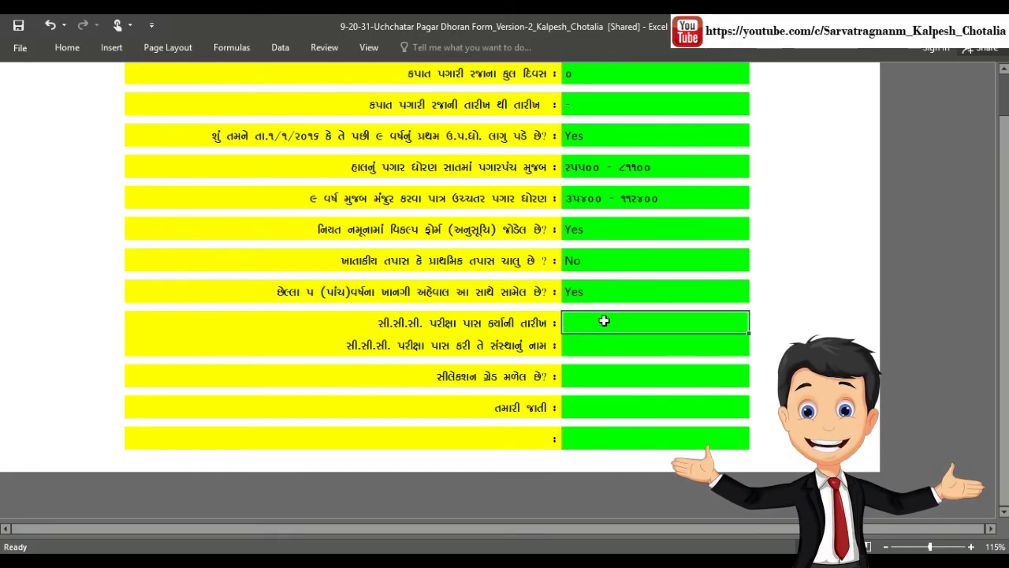
# Step: Enter CCC pass date ૧૯/૦૮/૨૦૧૭ and institute જી.ટી.યુ. ગાંધીનગર
pyautogui.write('૧૯')
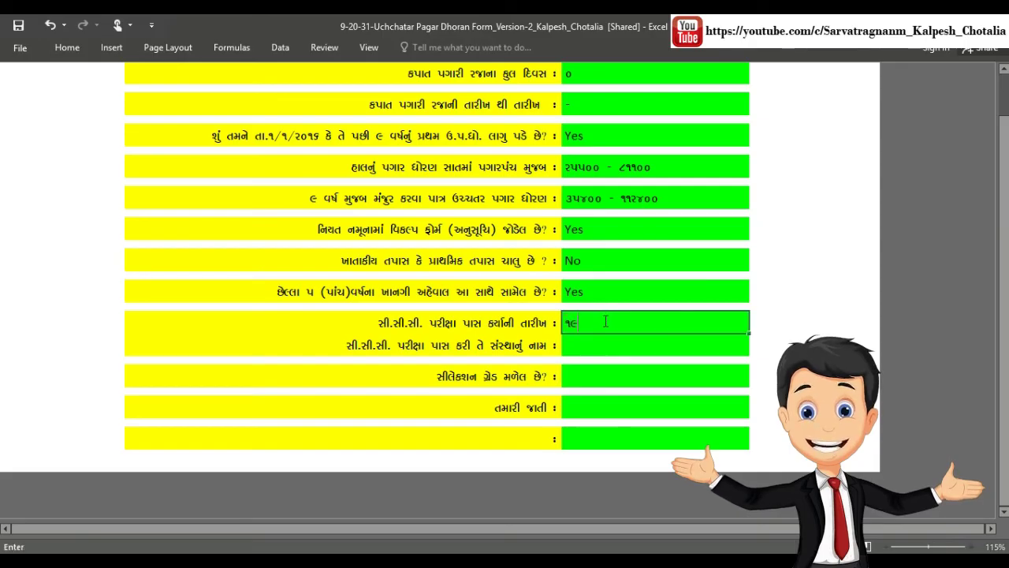
pyautogui.write('/૦')
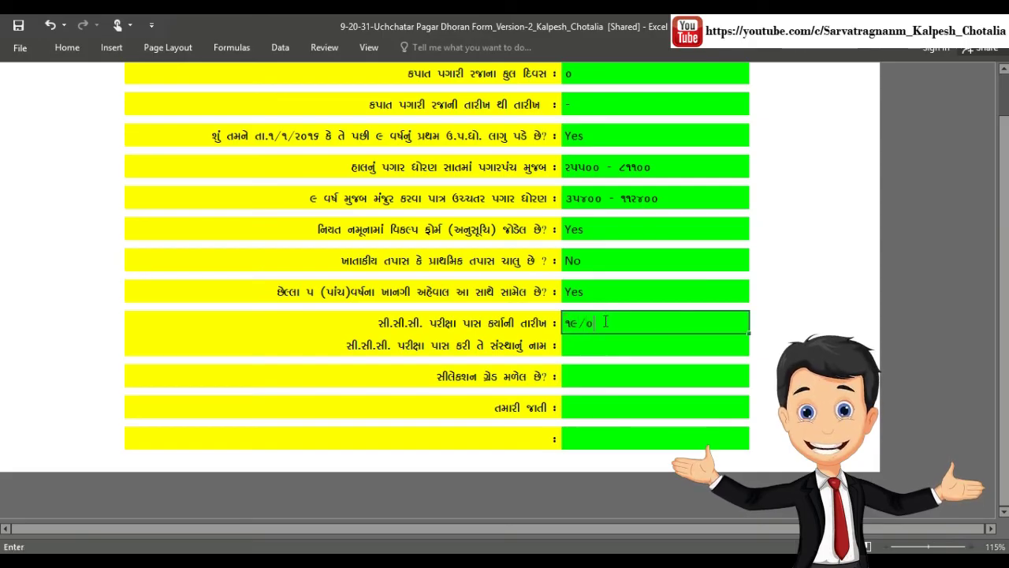
pyautogui.write('૮')
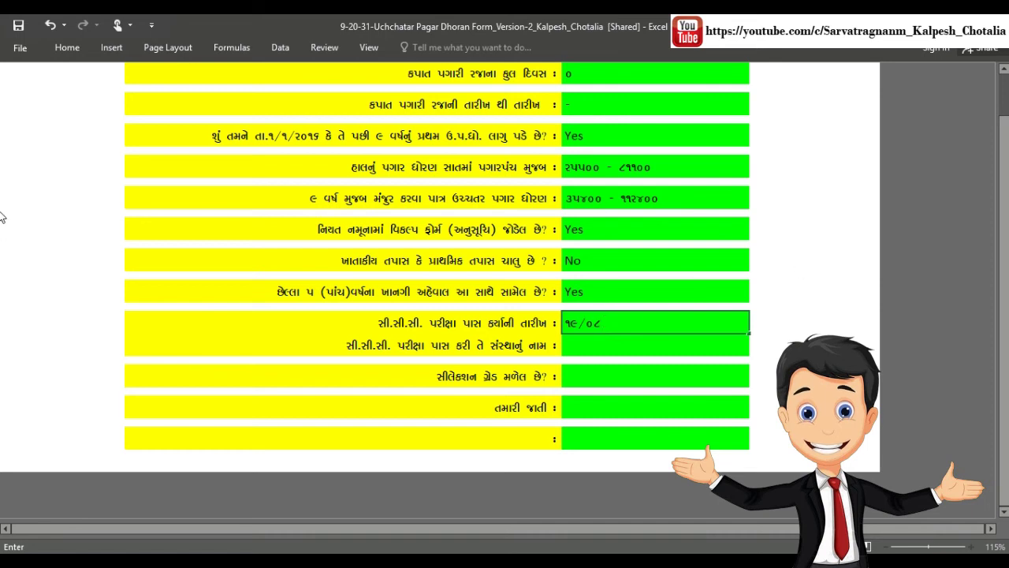
pyautogui.write('/')
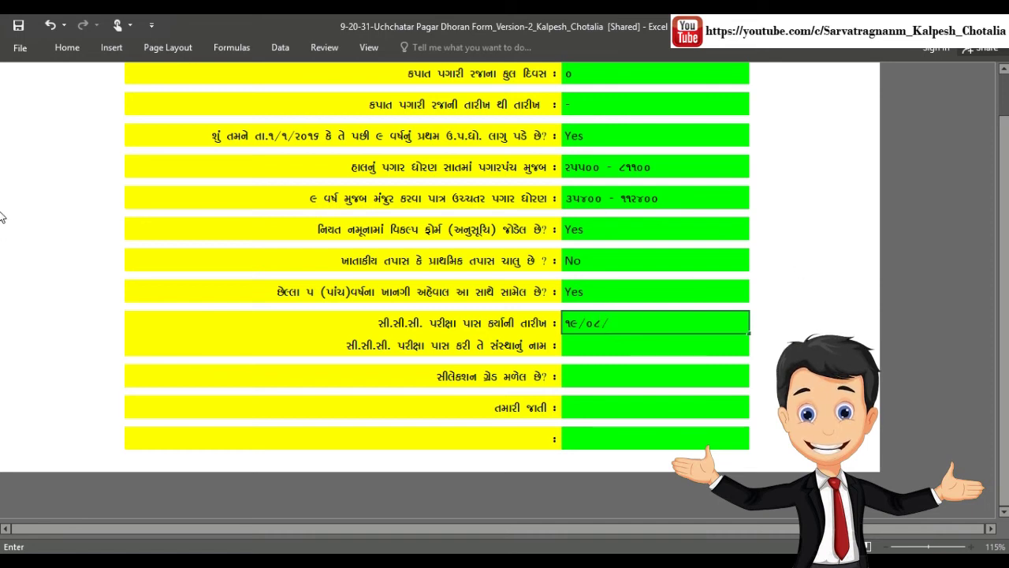
pyautogui.write('૨૦૧')
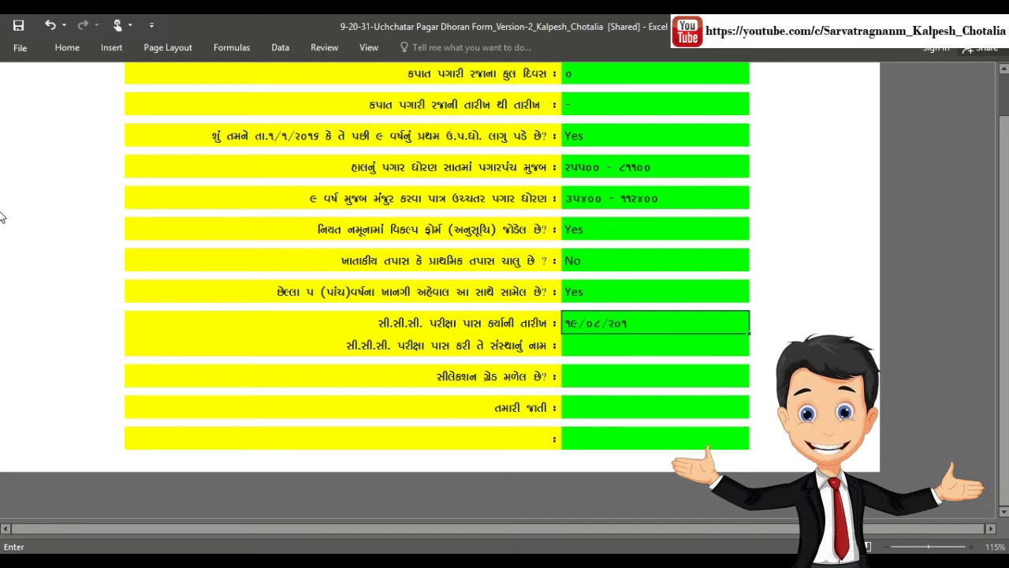
pyautogui.write('૭')
pyautogui.press('Return')
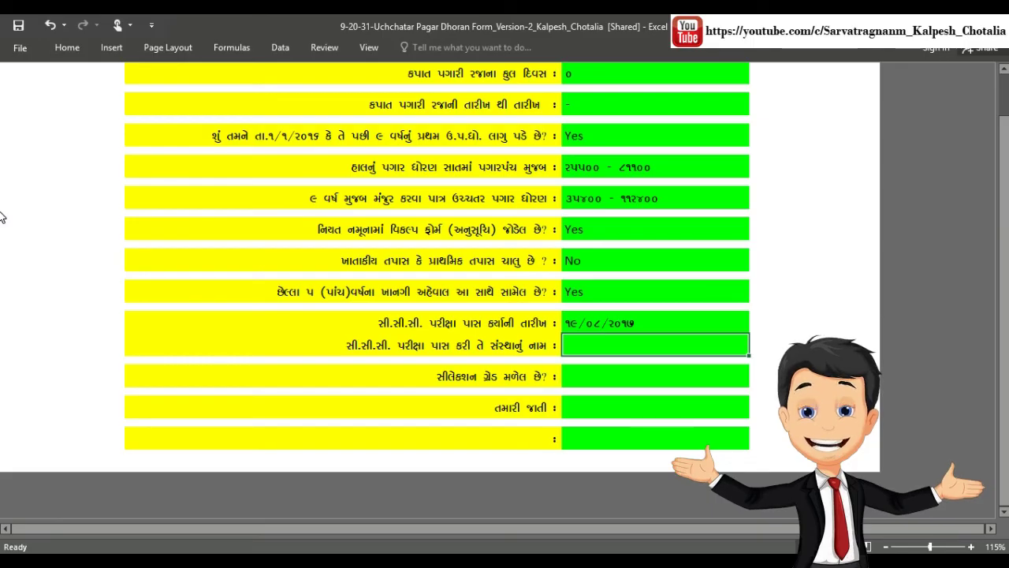
pyautogui.write('જી')
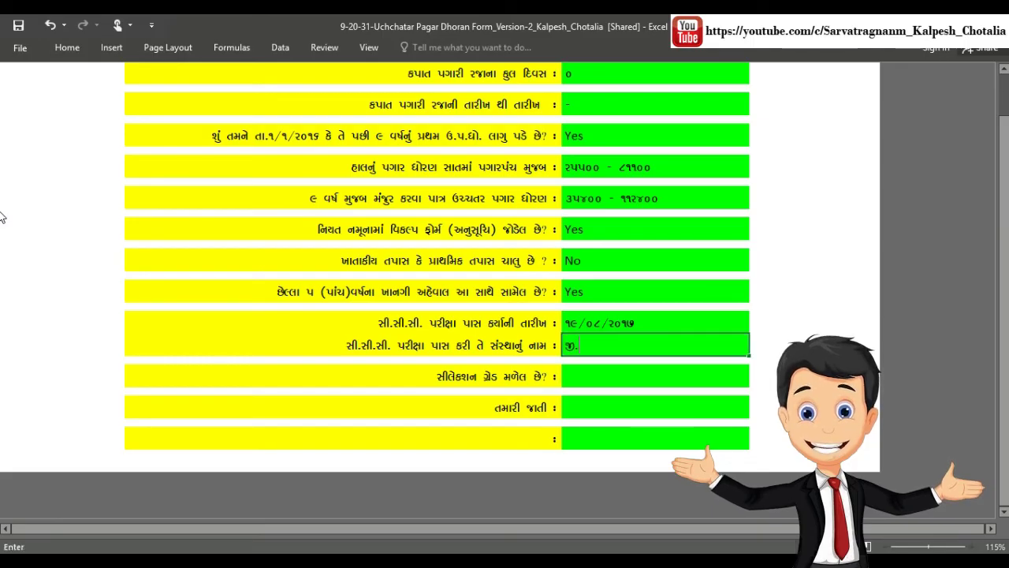
pyautogui.write('.ટી.ય')
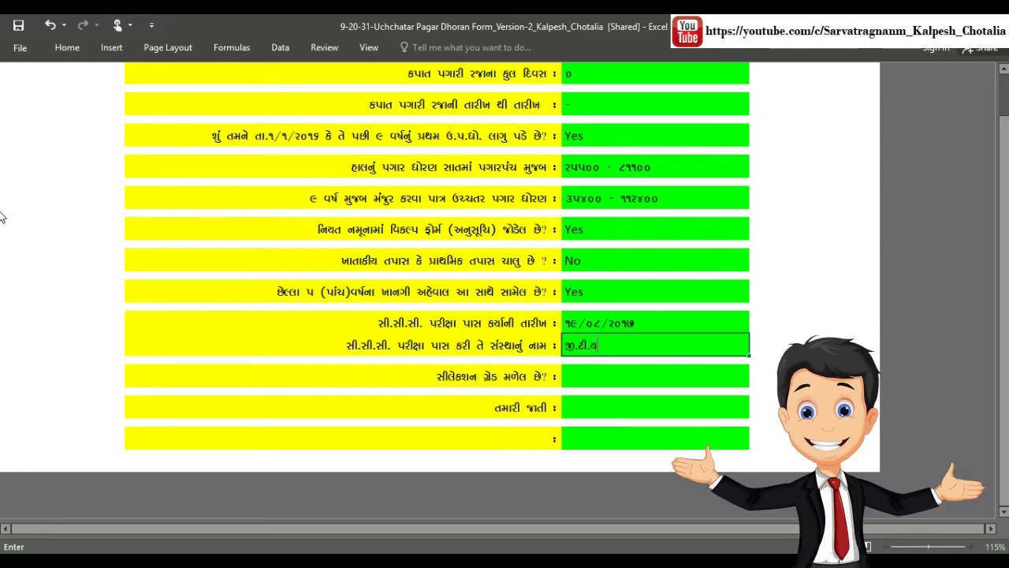
pyautogui.write('ુ.')
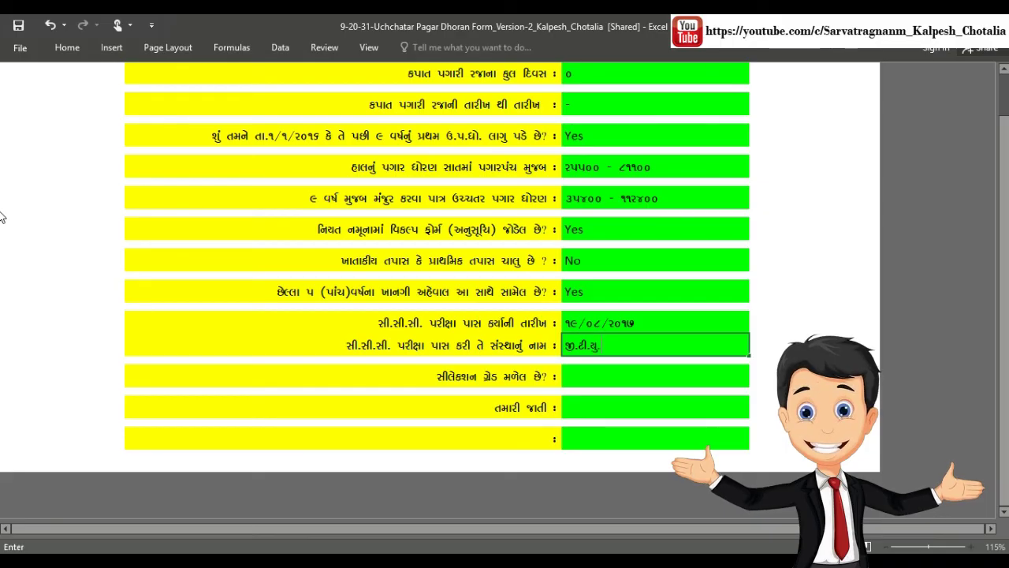
pyautogui.write(' ગાંધીનગર')
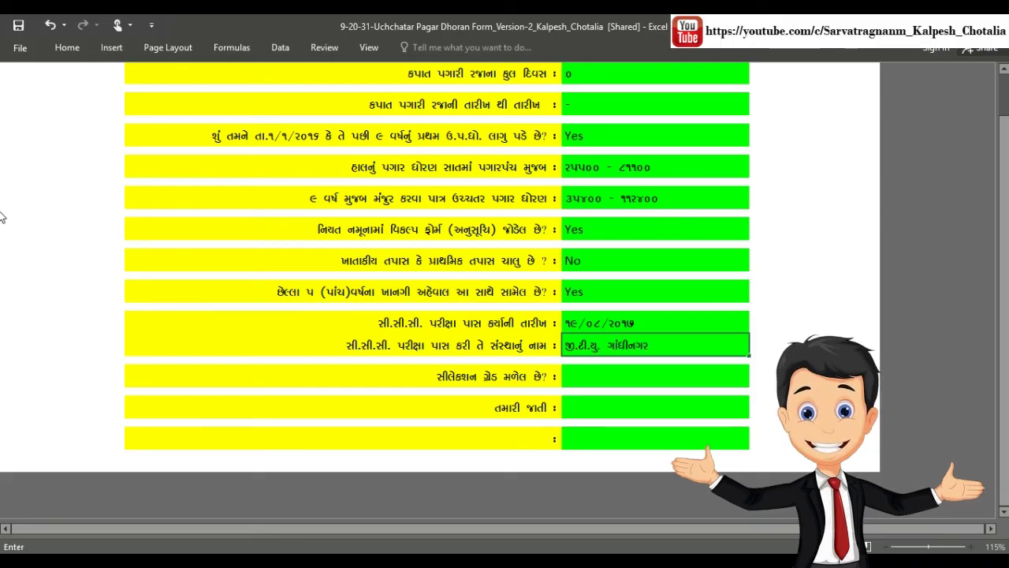
# Step: Choose No for selection grade and પુરૂષ for gender, then return to the top of the form
pyautogui.click(729, 373)
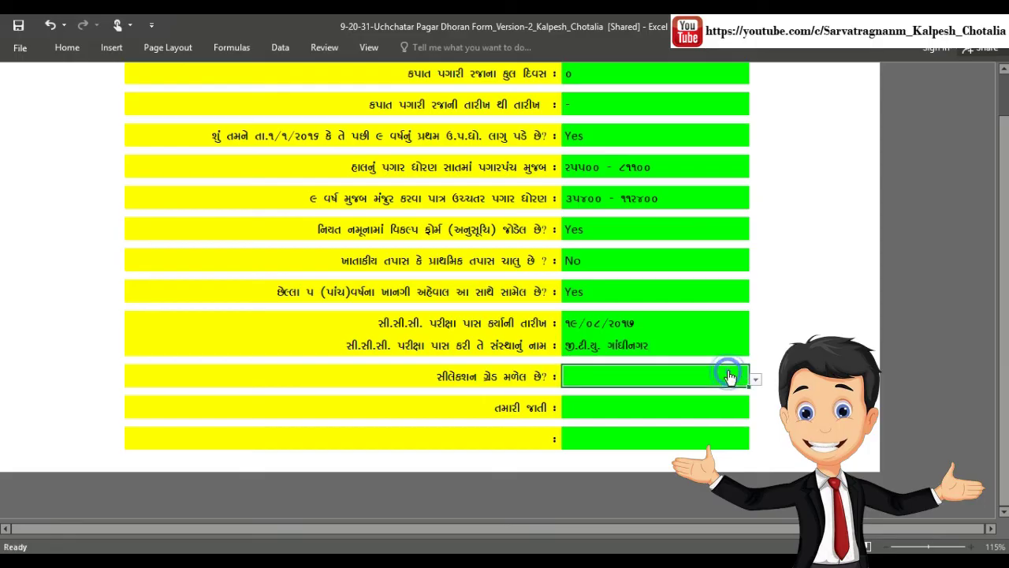
pyautogui.click(755, 380)
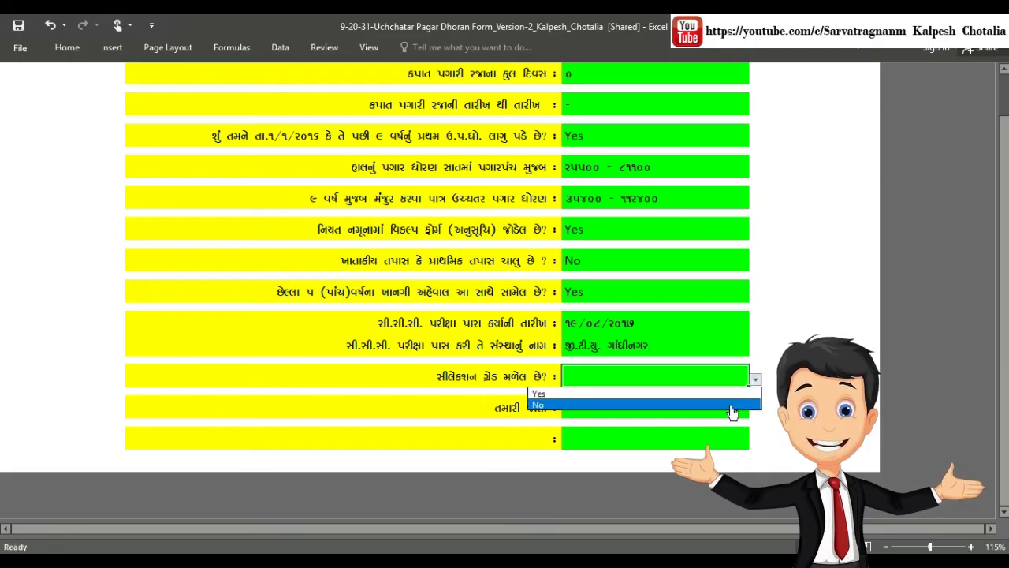
pyautogui.click(718, 406)
pyautogui.click(717, 409)
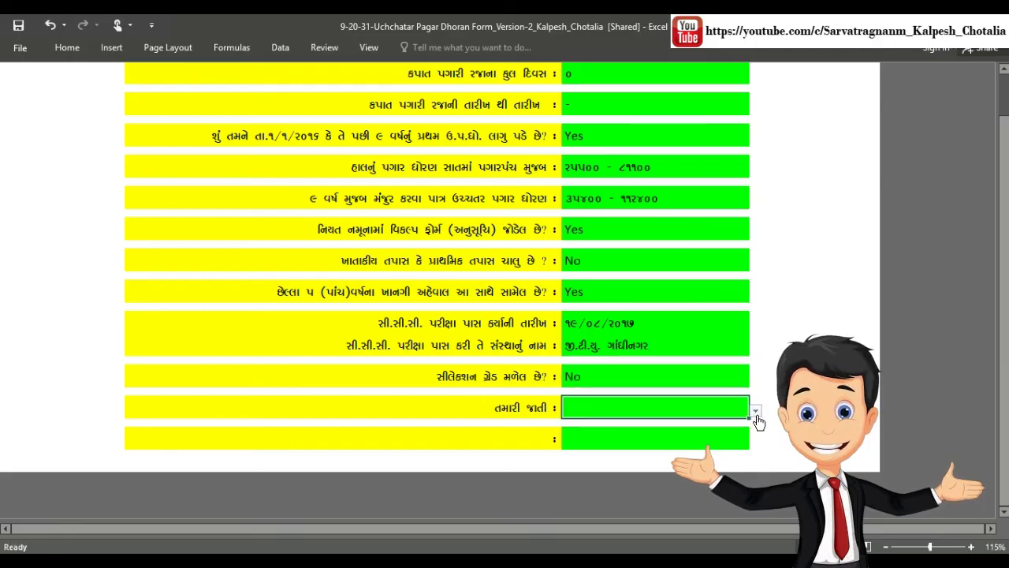
pyautogui.click(755, 412)
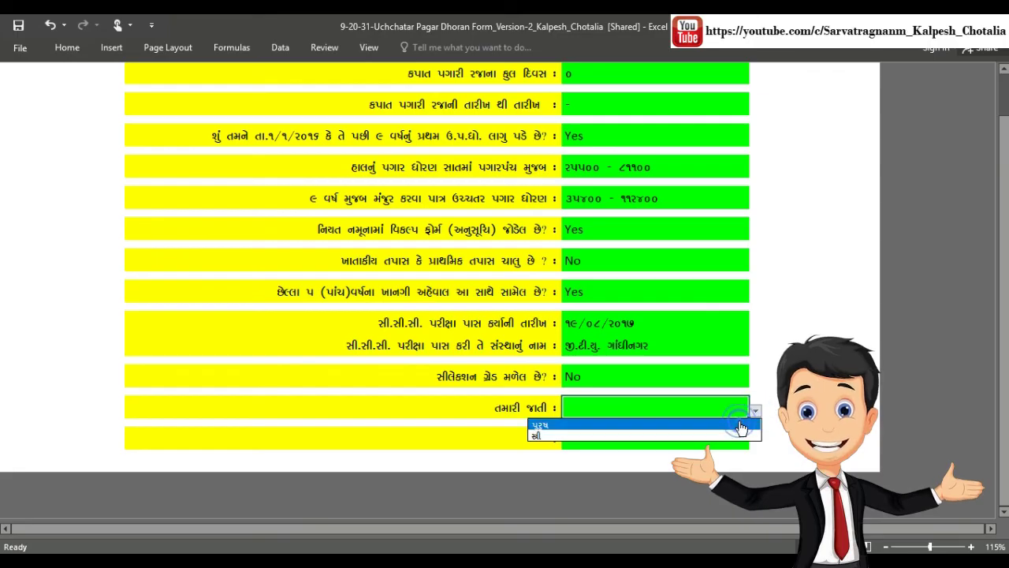
pyautogui.click(737, 424)
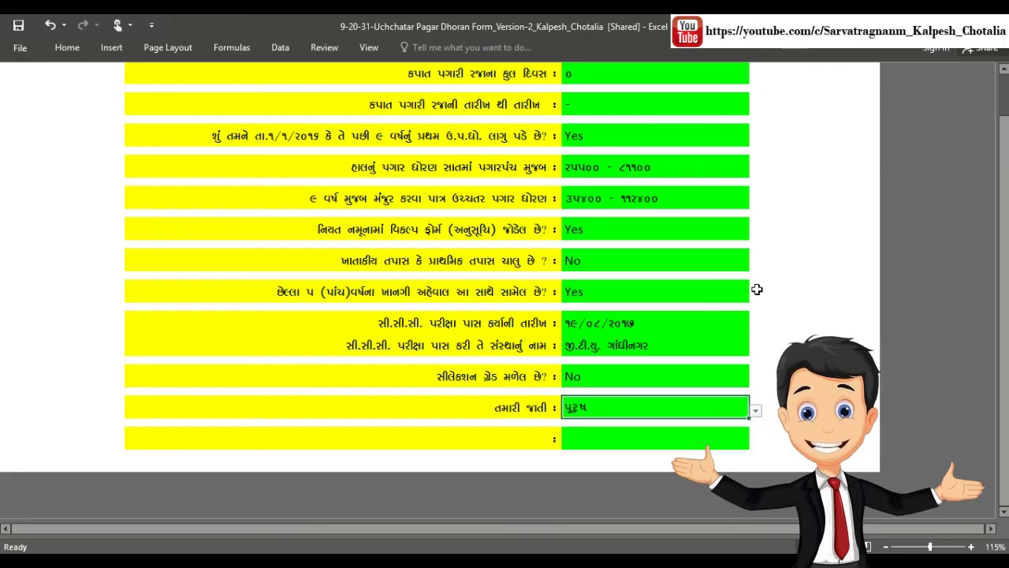
pyautogui.scroll(5, 757, 290)
pyautogui.scroll(3, 757, 289)
pyautogui.scroll(1, 757, 289)
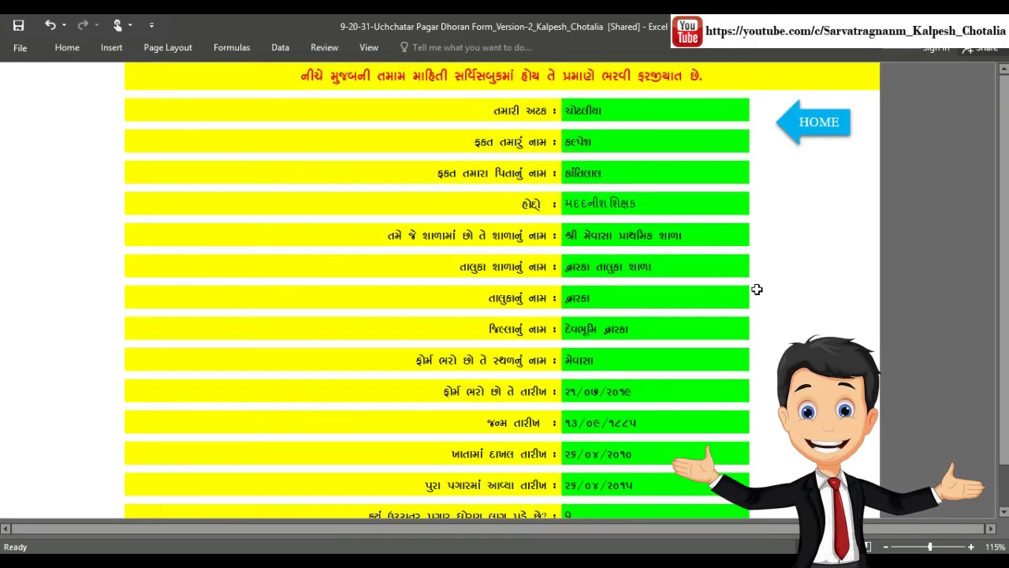
# Step: Open Page 1 via the Main Page and review the letter with pay scale ૩૫૪૦૦ - ૧૧૨૪૦૦
pyautogui.click(813, 123)
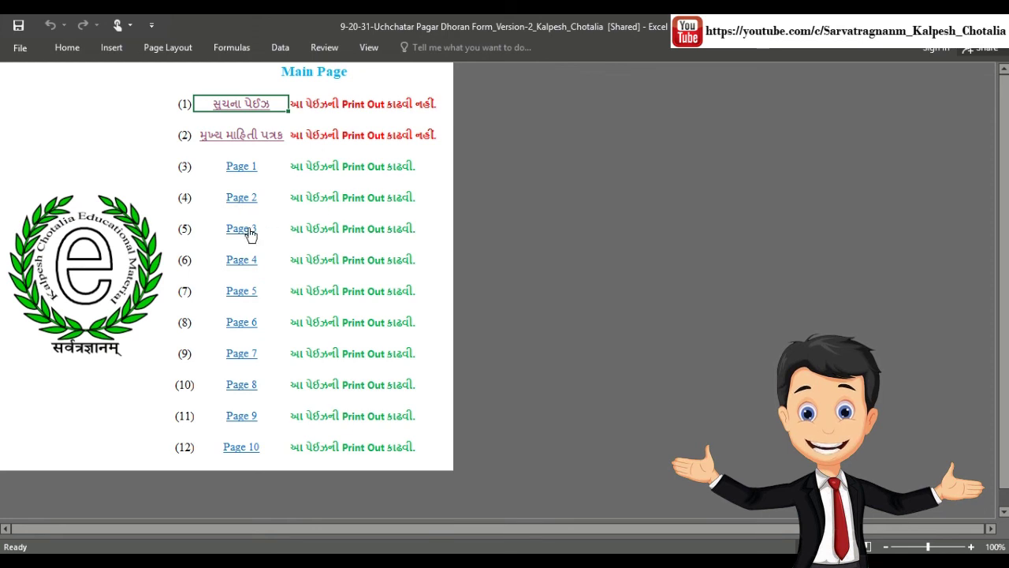
pyautogui.click(253, 167)
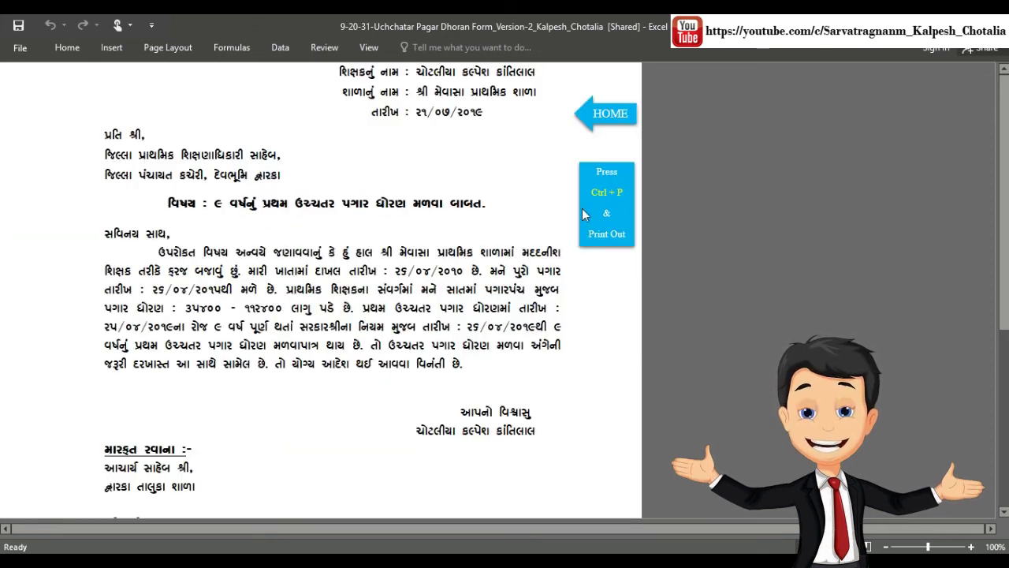
pyautogui.click(602, 268)
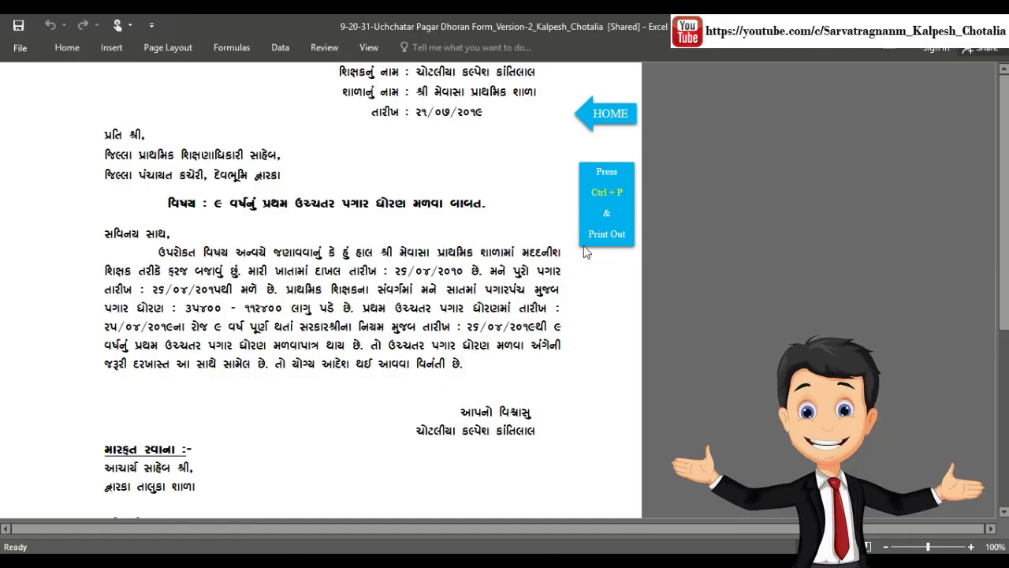
pyautogui.scroll(-3, 586, 251)
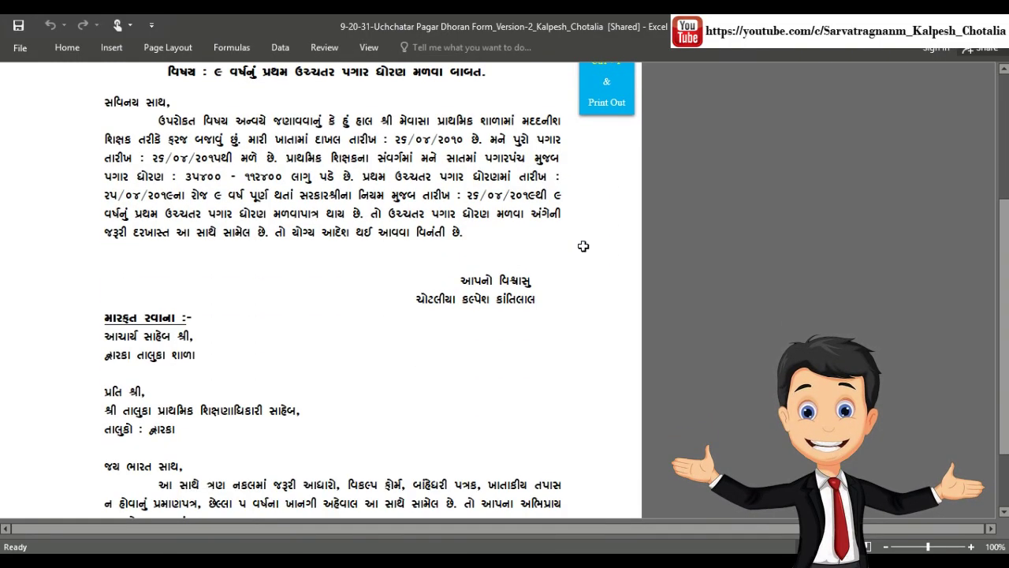
pyautogui.scroll(-1, 584, 250)
pyautogui.scroll(-4, 583, 250)
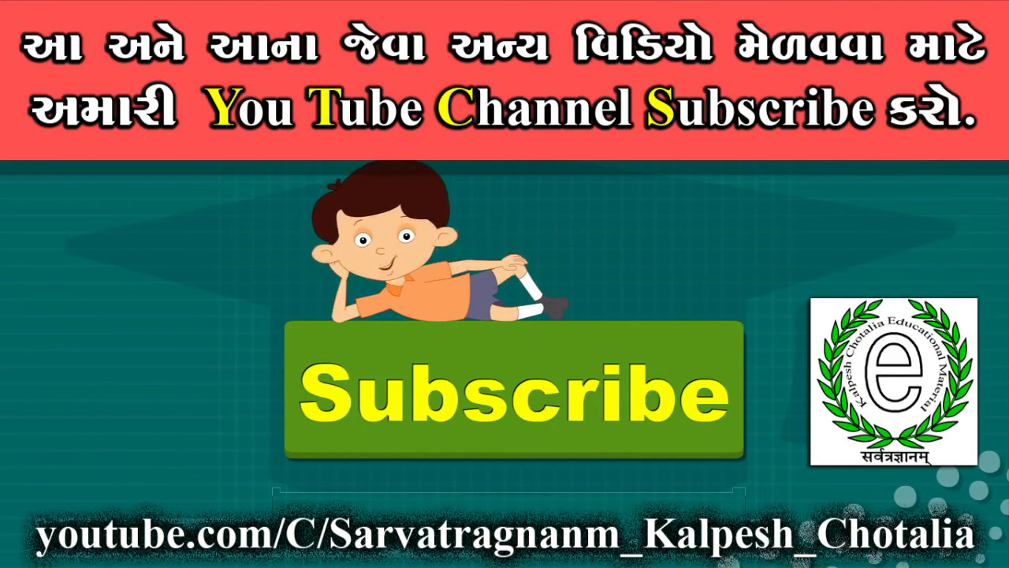